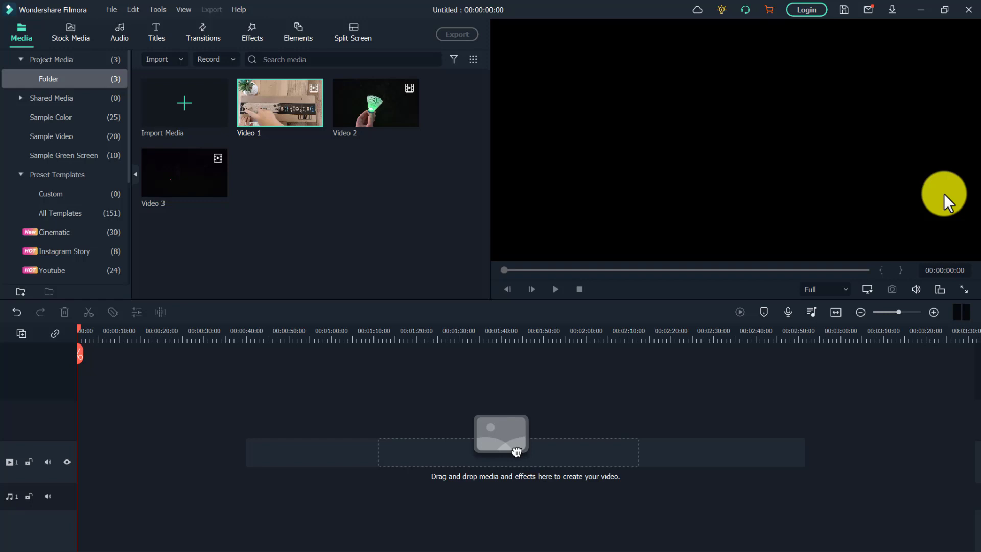
- Import Video 1, Video 2 and Video 3 from the Unboxing Video Demo desktop folder into the media library
left_click(199, 124)
left_click_drag(247, 163, 73, 112)
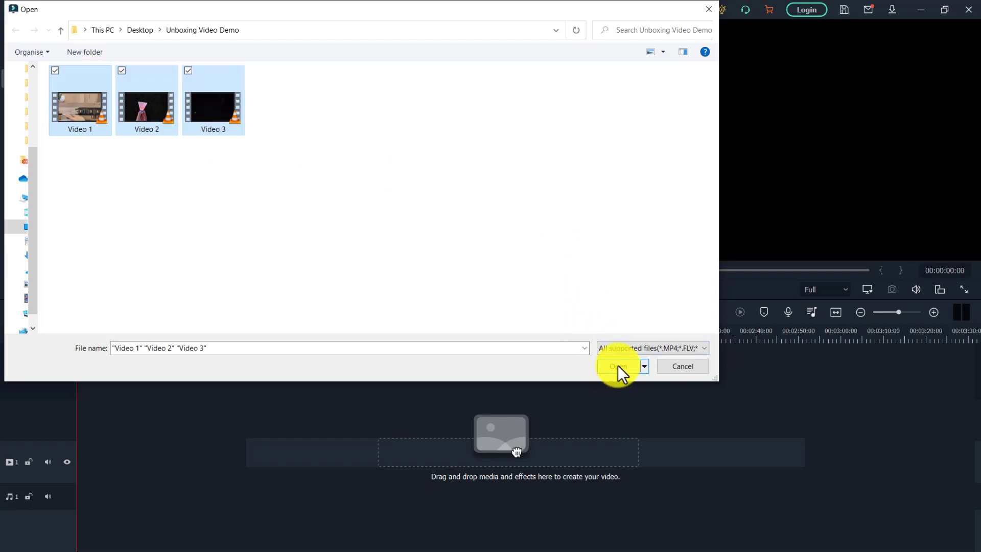
key("Return")
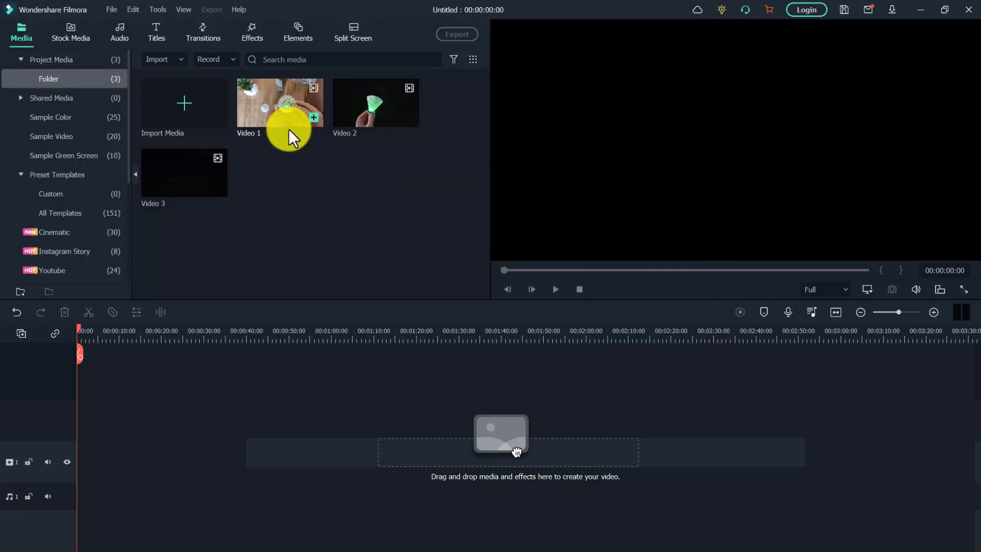
- Place Video 1 on the first video track, keeping the 1920 x 1080 25fps project settings
left_click_drag(283, 122, 81, 466)
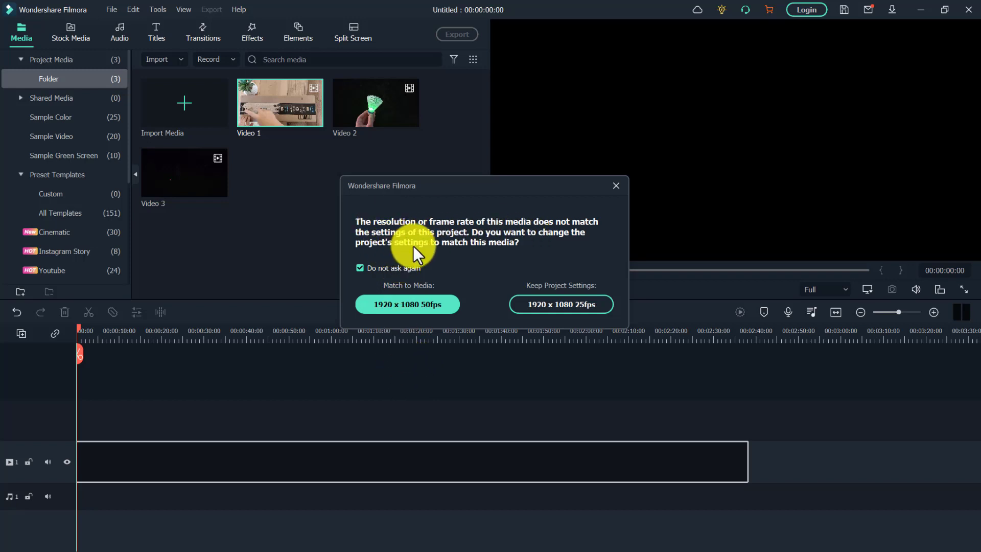
left_click(543, 306)
left_click_drag(83, 328, 170, 332)
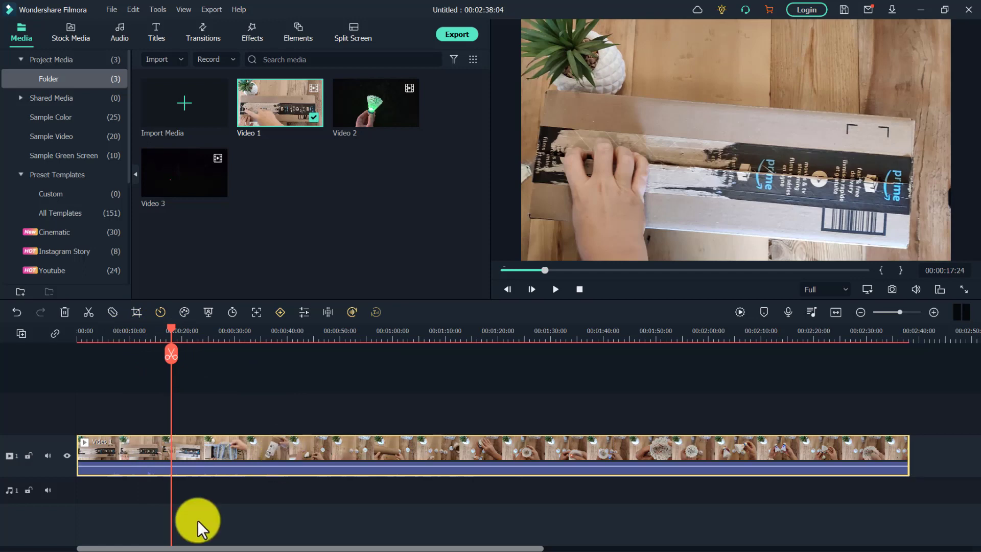
- Mute the Video 1 clip's original audio
right_click(207, 452)
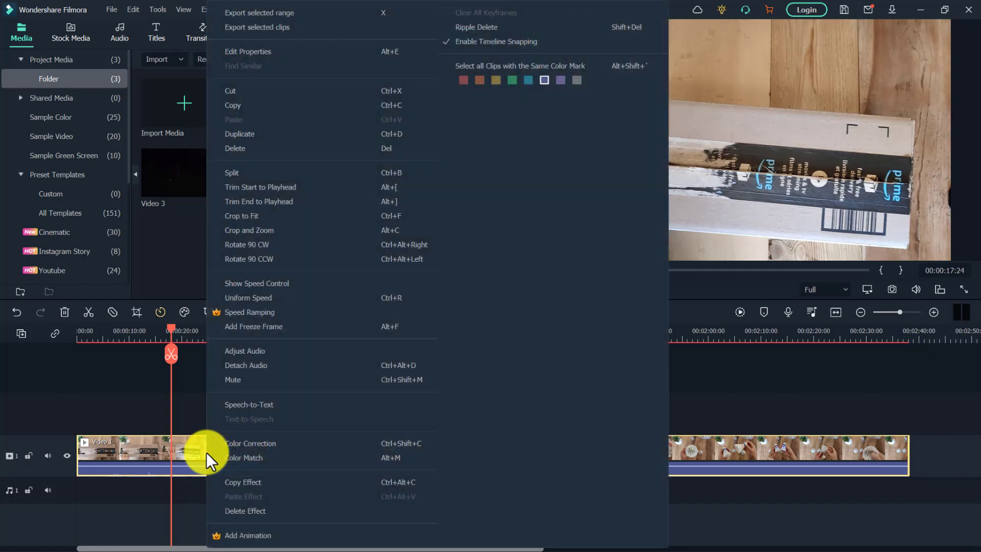
left_click(232, 380)
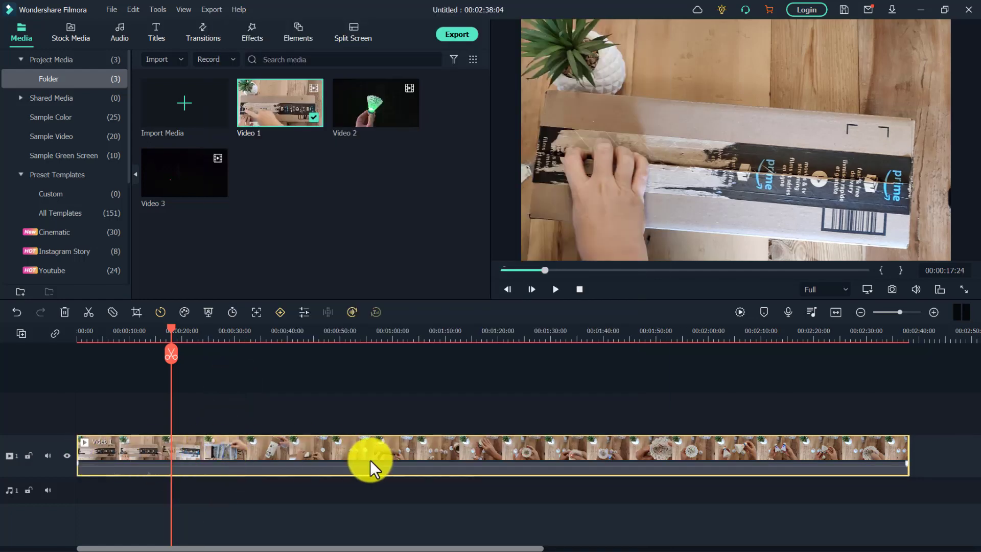
left_click(210, 457, "ctrl")
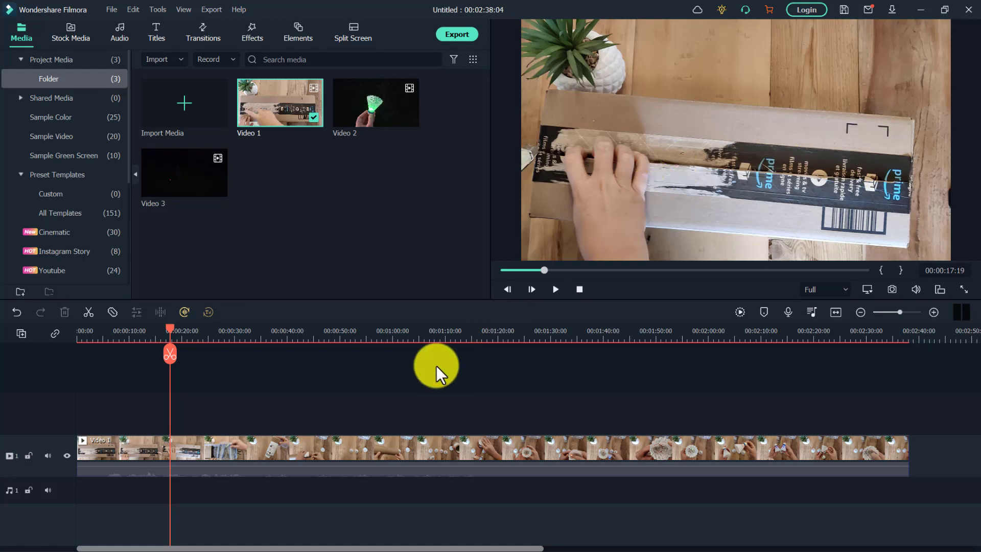
- Open Advanced Color Correction for Video 1 and preview the B&W Film, Cool Film and Game of Thrones looks
double_click(354, 450)
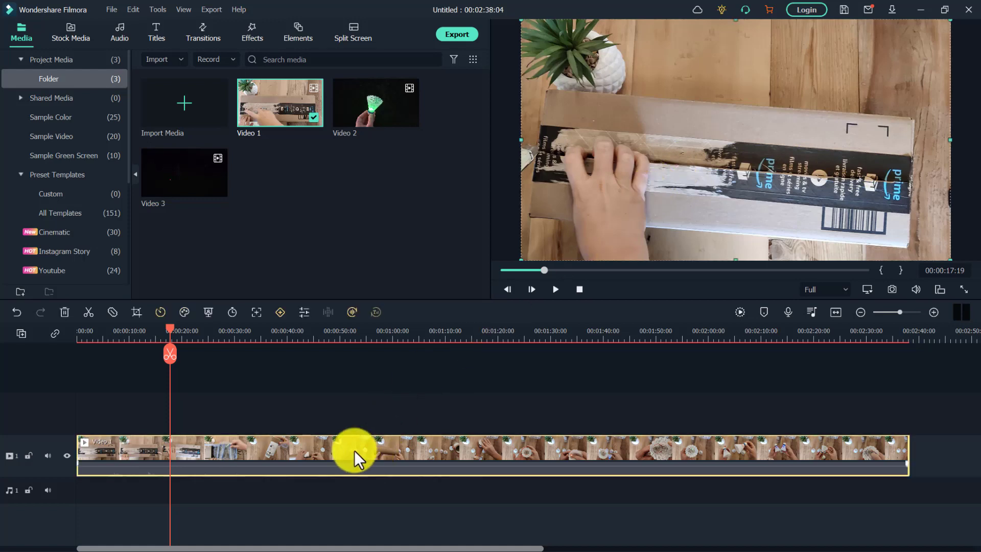
left_click(14, 109)
left_click(14, 109)
left_click(394, 286)
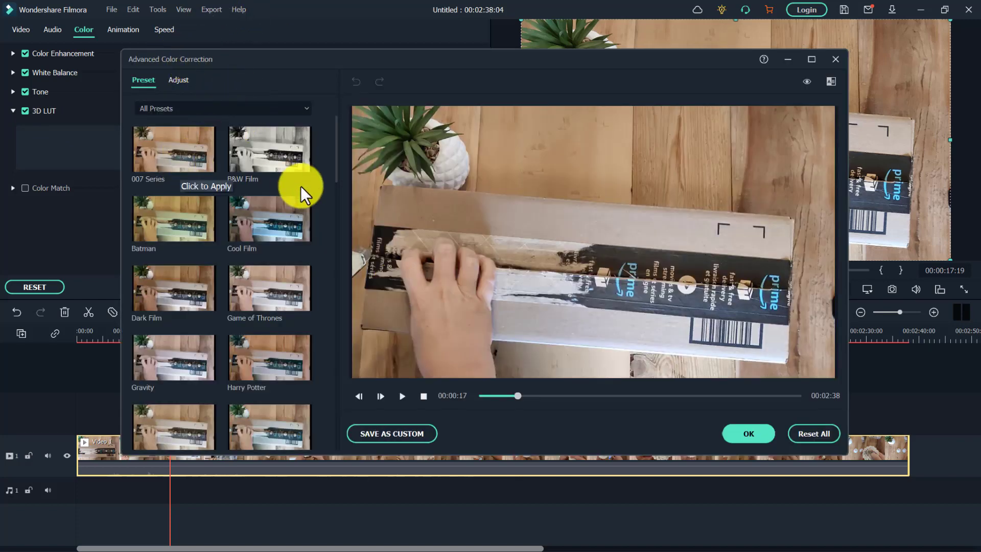
left_click(268, 170)
left_click(273, 210)
left_click(280, 279)
- Filter presets to Common, apply Boost Color to Video 1 and accept the grade
left_click(183, 106)
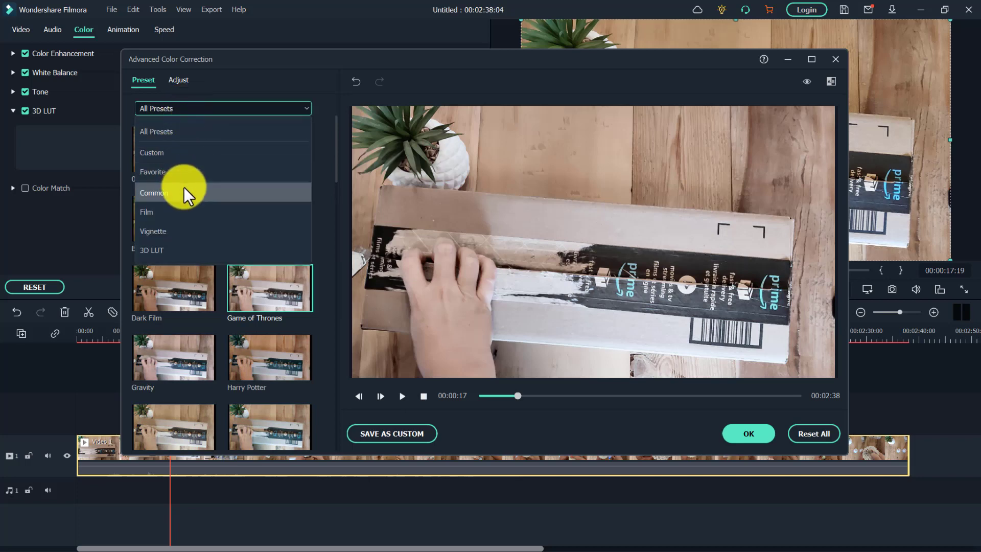
left_click(169, 193)
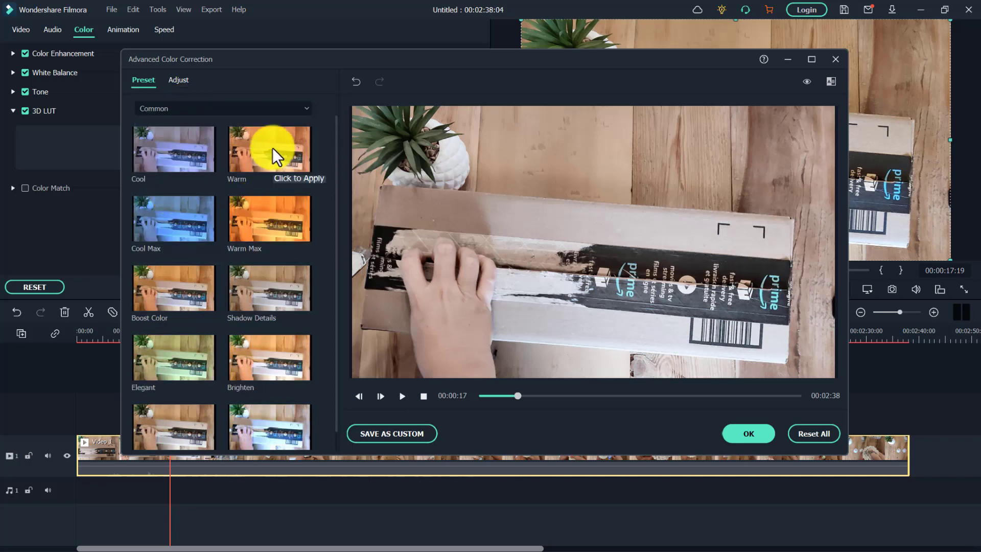
left_click(280, 227)
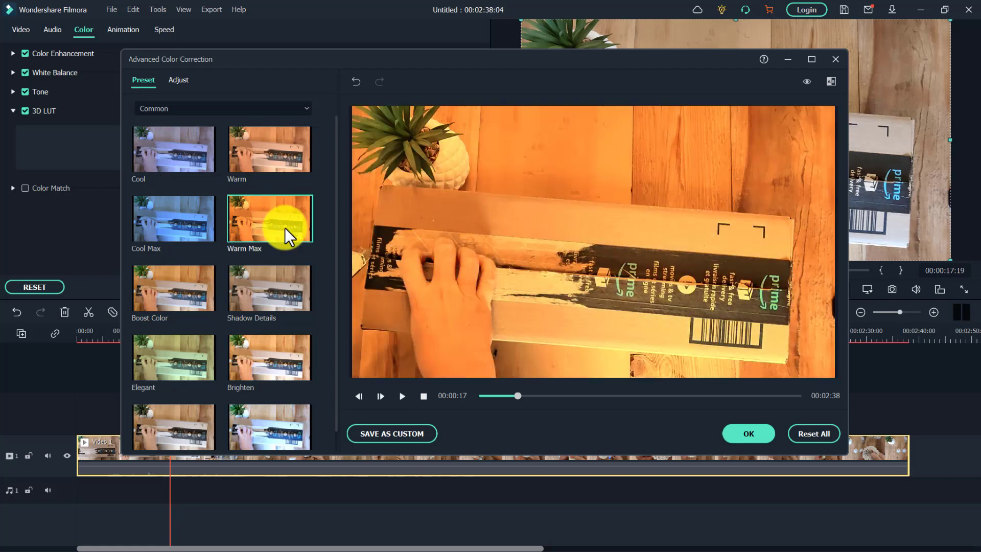
left_click(196, 277)
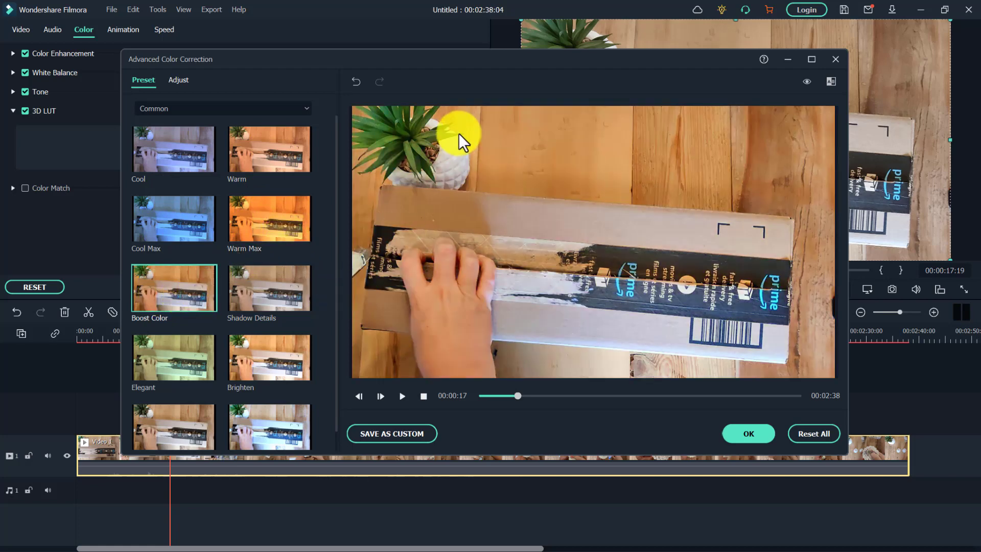
scroll(204, 366, "down", 1)
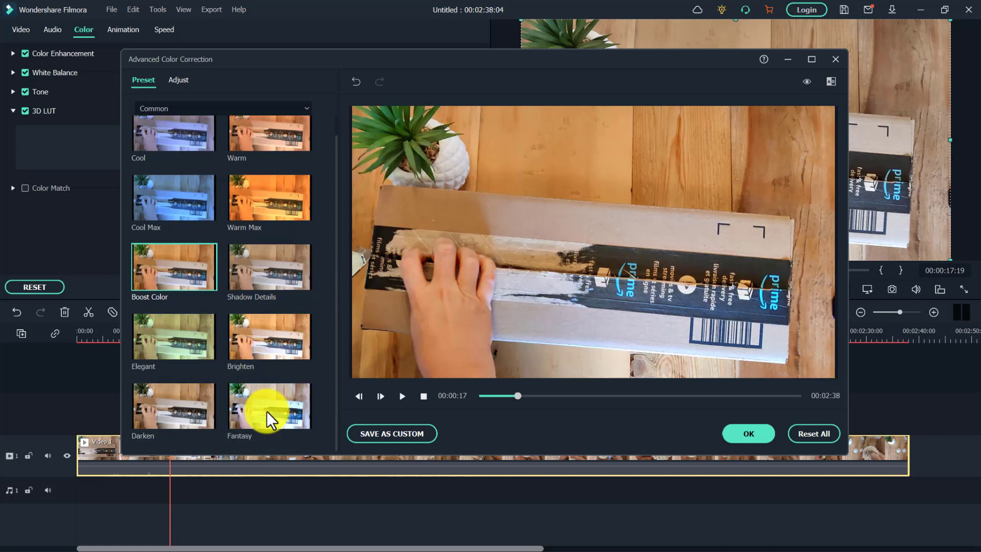
left_click_drag(517, 388, 535, 393)
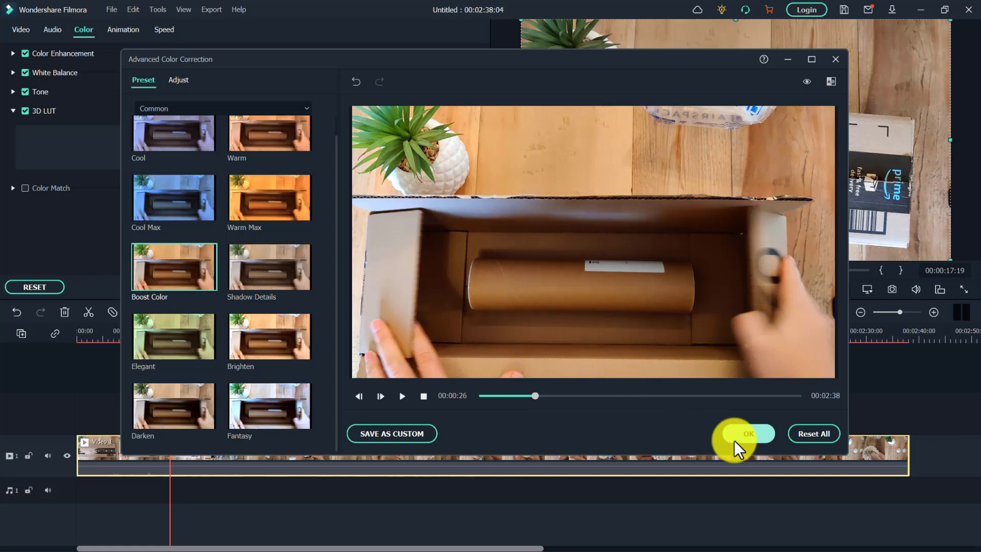
left_click(742, 435)
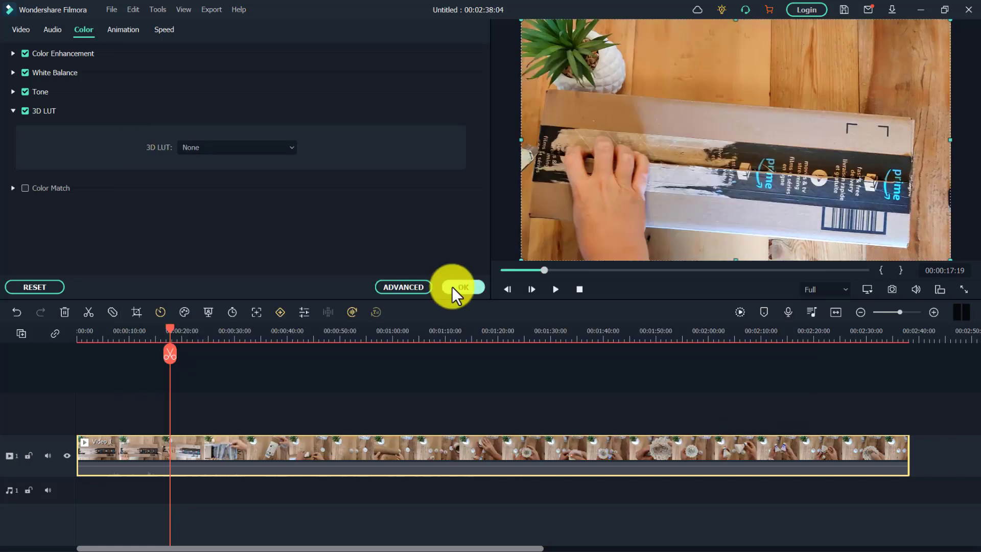
- Add the free New Title 2 template from the Titles category to track 2 above Video 1
left_click(452, 286)
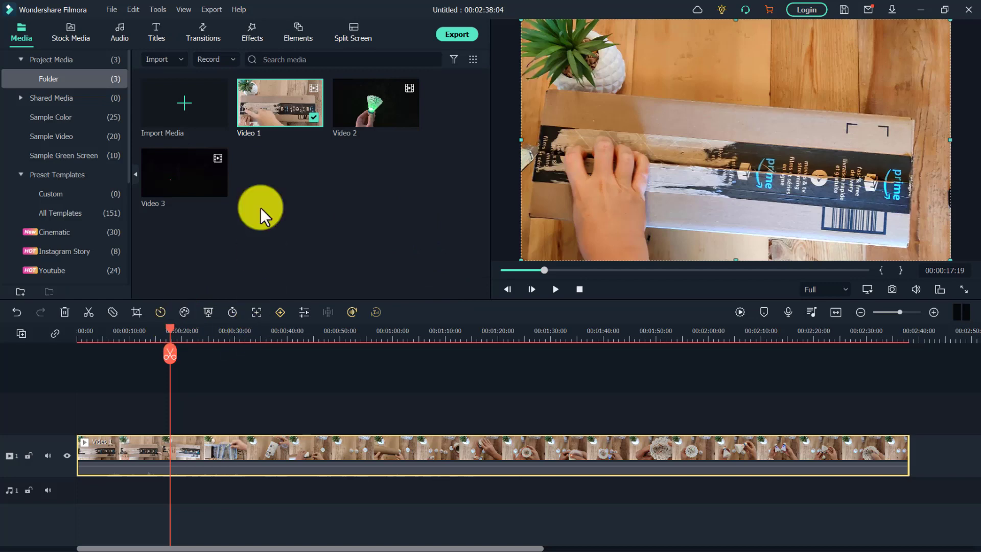
left_click(162, 33)
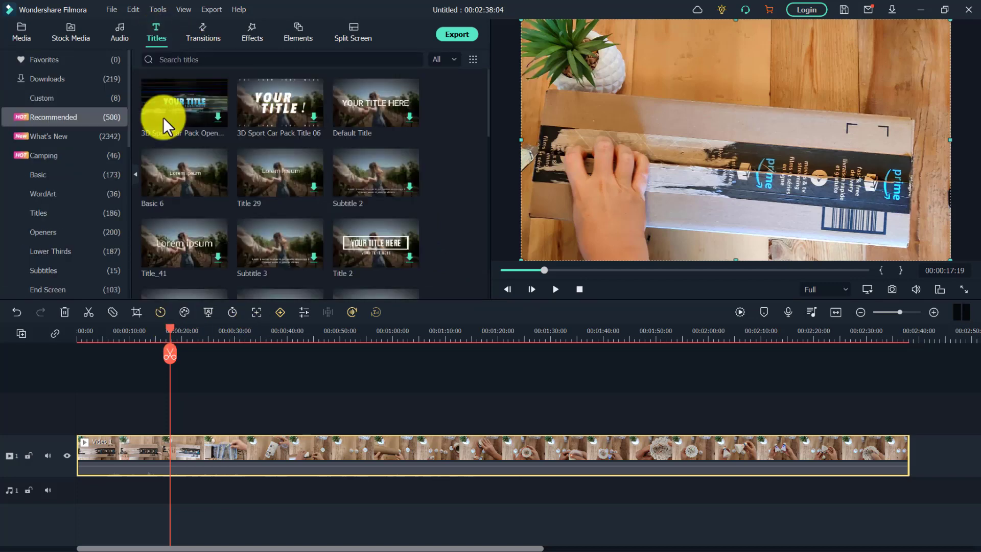
left_click(48, 215)
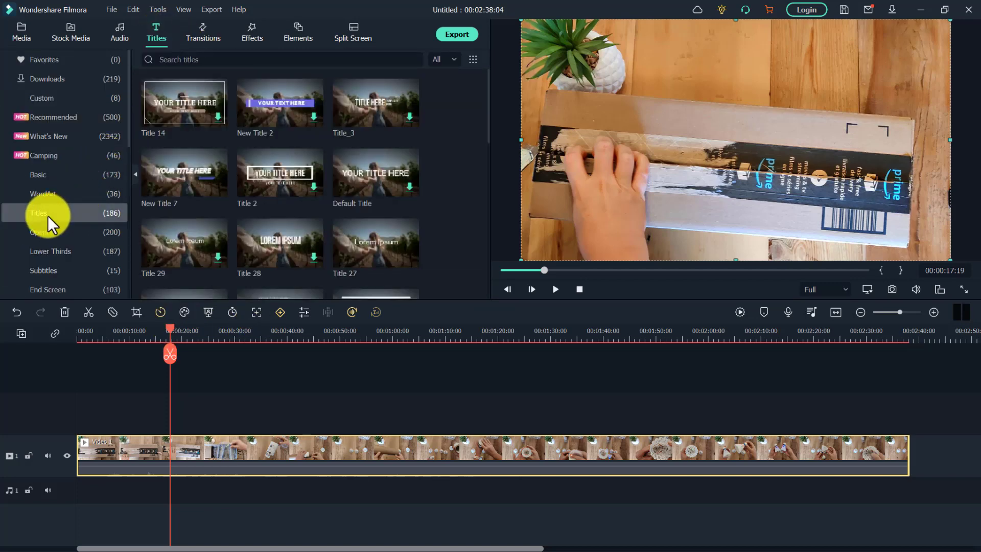
left_click(446, 58)
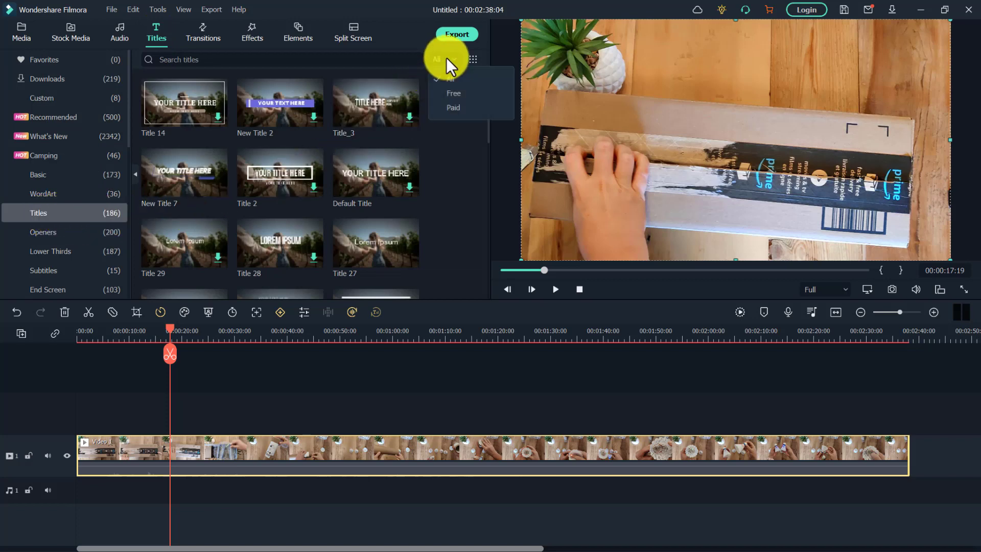
left_click(464, 93)
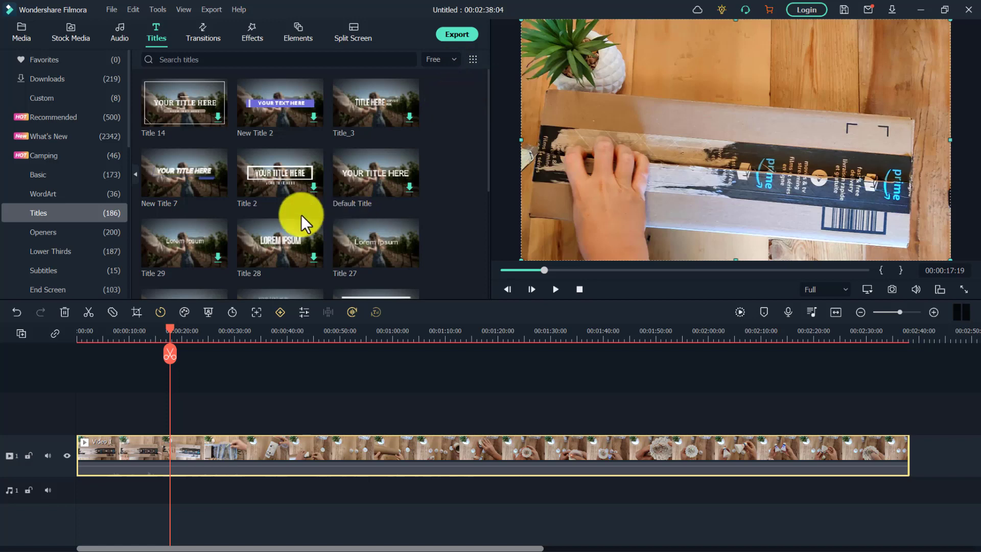
mouse_move(357, 226)
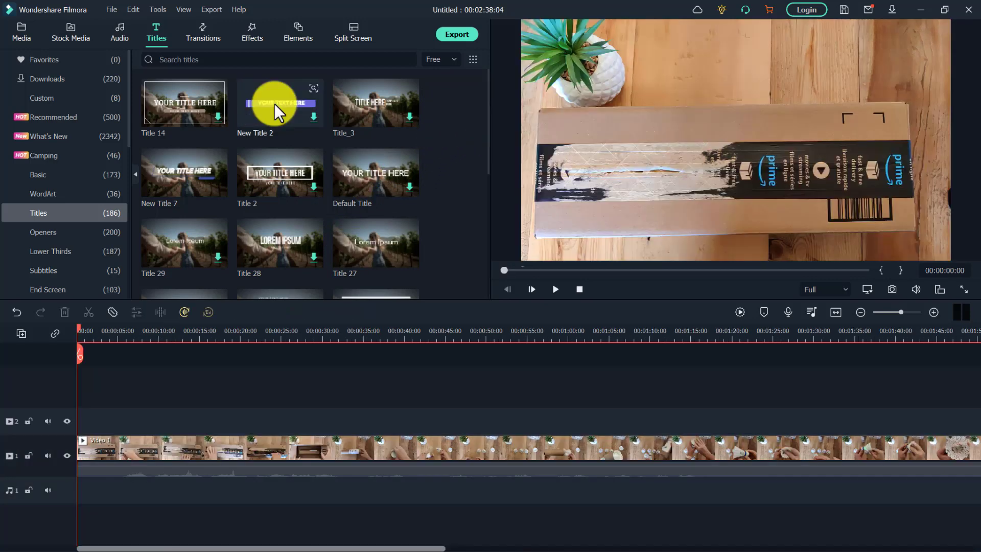
left_click_drag(276, 110, 87, 435)
- Change the opening title text to LED BIRDIES REVIEW and scale it up to size 58 in the banner
left_click(86, 328)
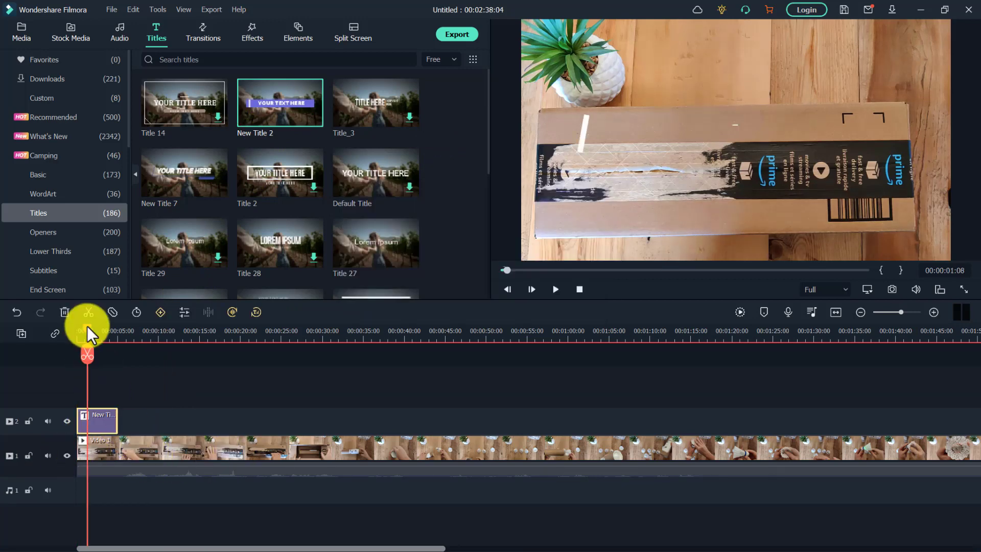
left_click_drag(87, 328, 105, 326)
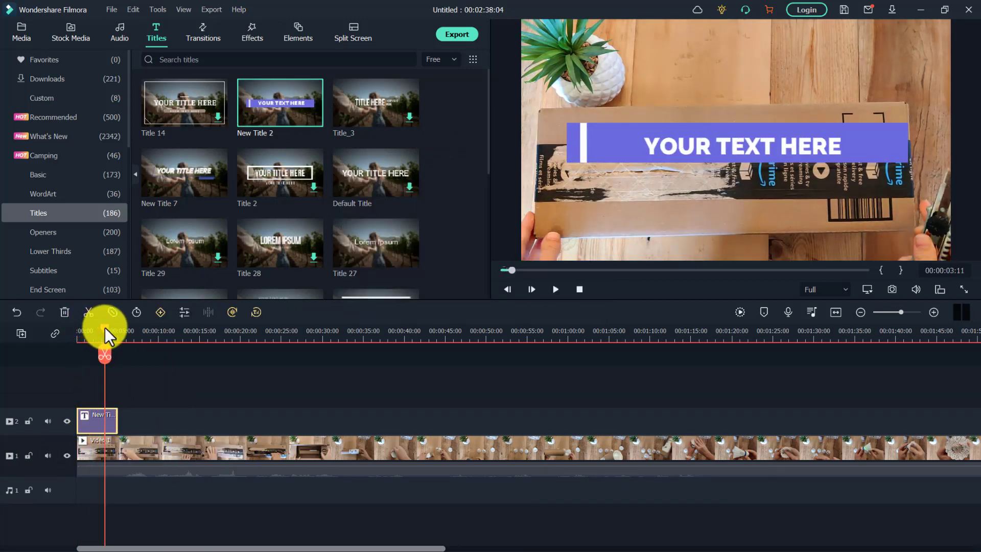
double_click(100, 421)
left_click(267, 131)
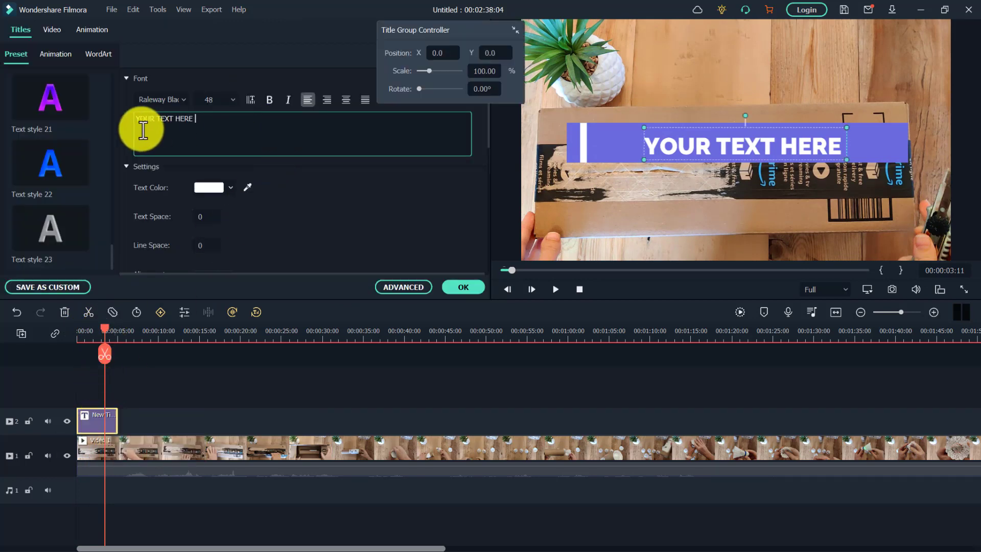
key("ctrl+a")
type("LED BAD")
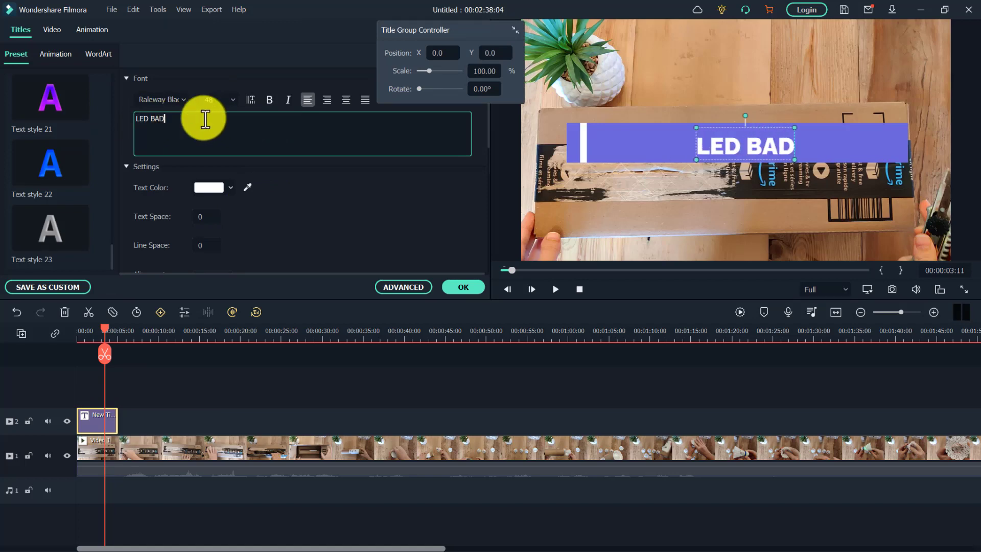
type("MINTON BIRDIES REVIEW")
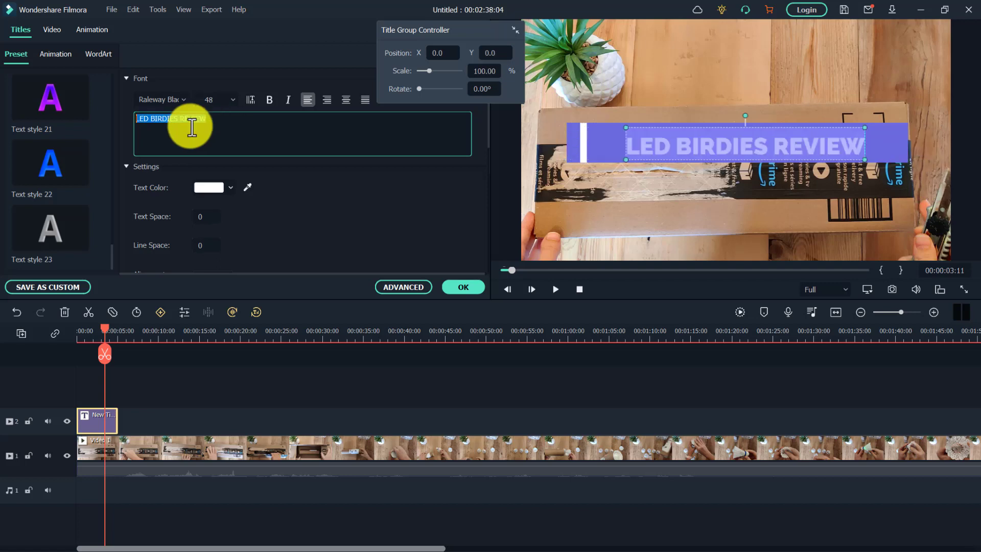
left_click(327, 125)
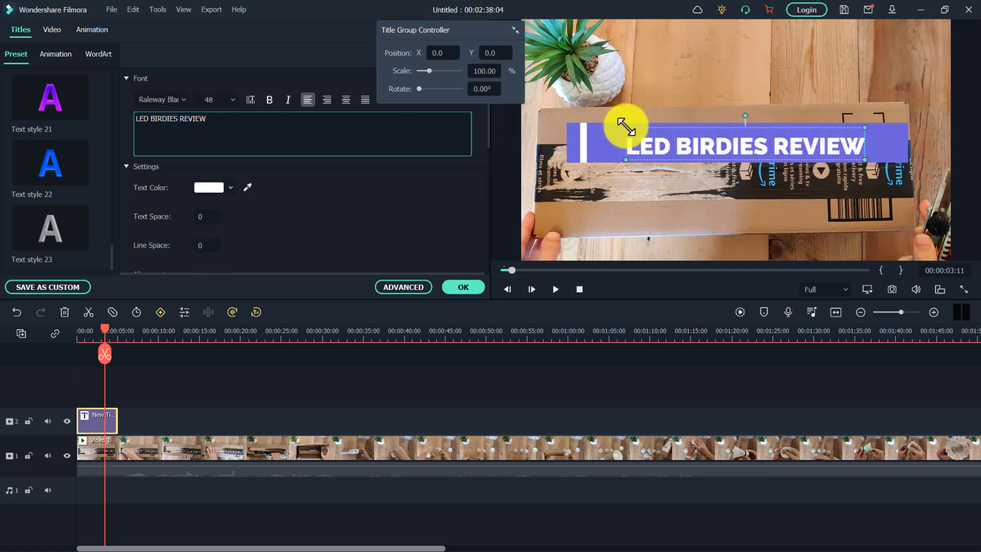
mouse_move(627, 127)
left_mouse_down()
mouse_move(574, 131)
mouse_move(628, 143)
left_mouse_up()
- Confirm the title edits and play the video from the start to check the title
left_click(209, 376)
left_click(82, 329)
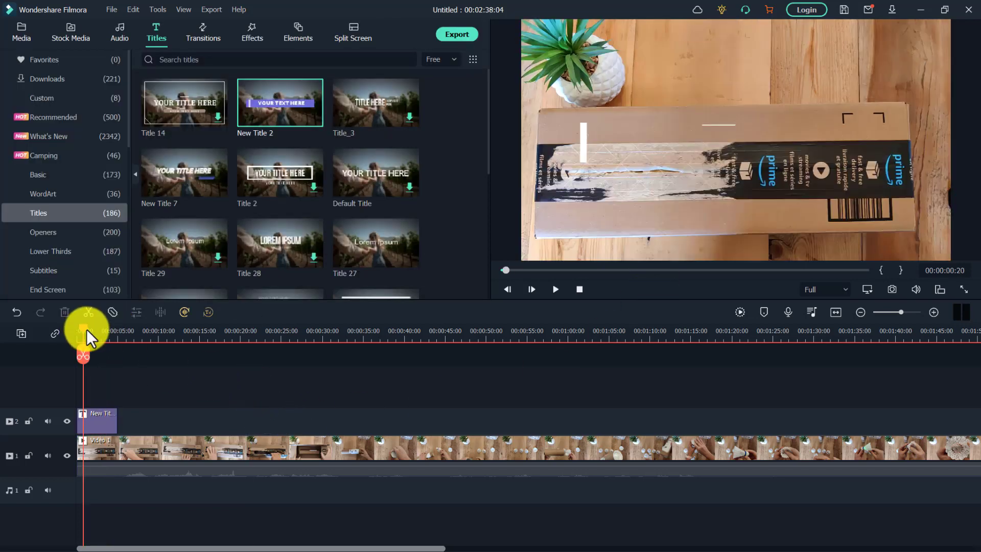
left_click_drag(87, 329, 72, 333)
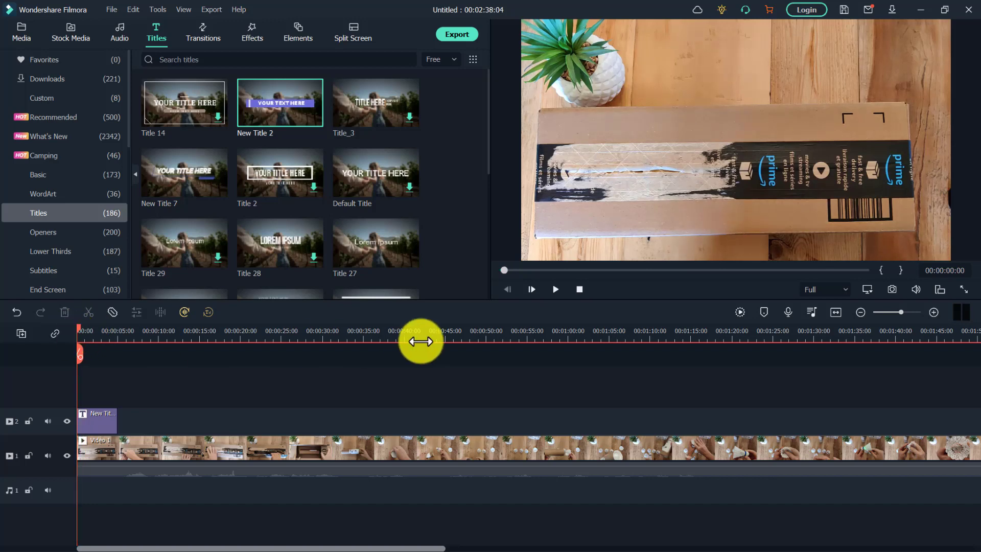
left_click(555, 289)
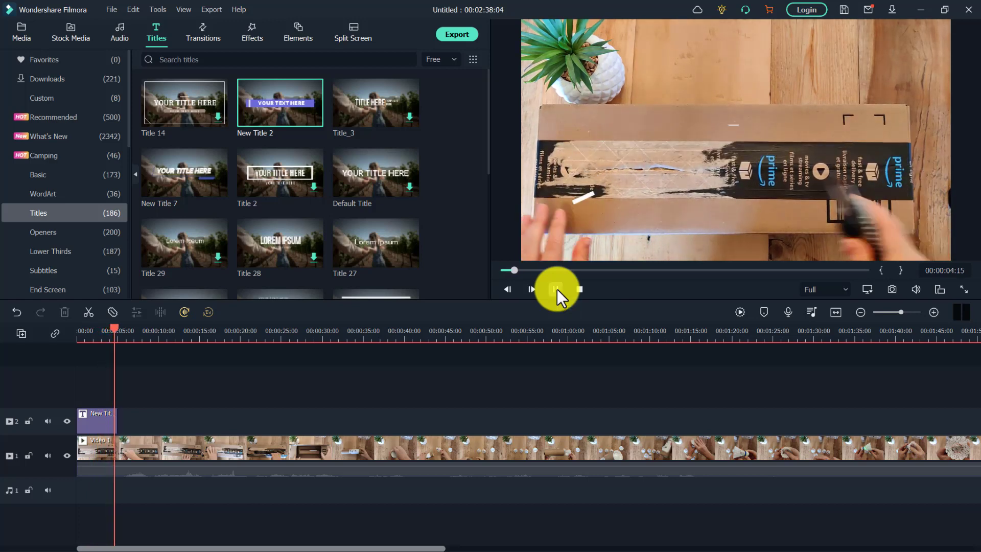
left_click(555, 290)
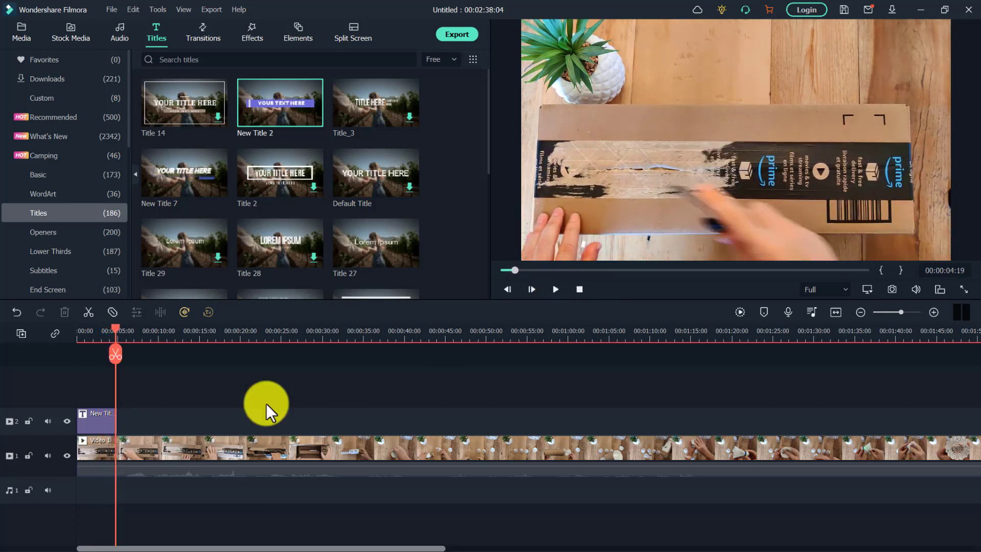
- Extend the title clip on track 2 out to 00:00:05:24 and review the result
left_click(106, 424)
left_click_drag(114, 424, 130, 424)
left_click_drag(114, 328, 240, 335)
left_click_drag(300, 337, 256, 336)
left_click_drag(158, 328, 202, 343)
- Split Video 1 at 00:00:30:16 and bring up the actions for the first piece
left_click(225, 459)
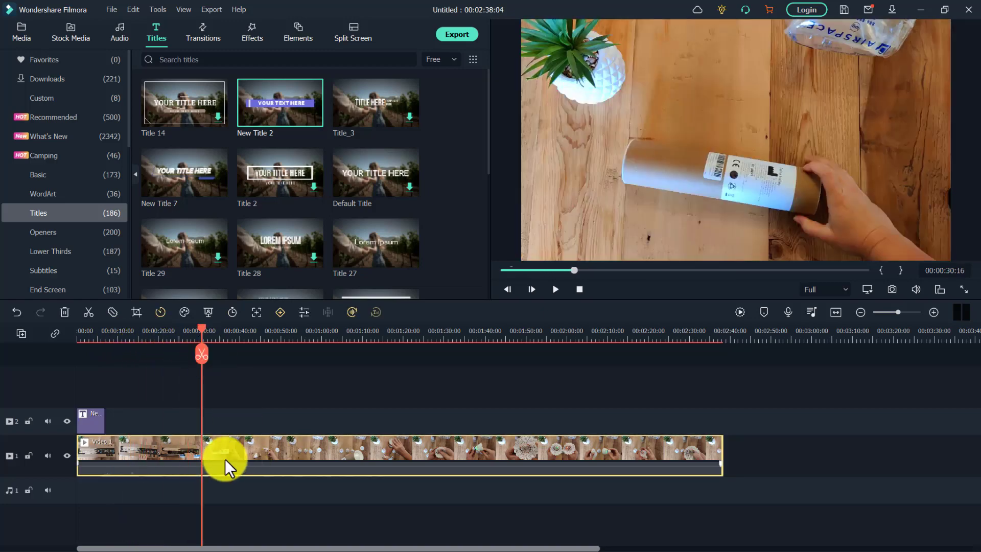
left_click(203, 355)
left_click(145, 450)
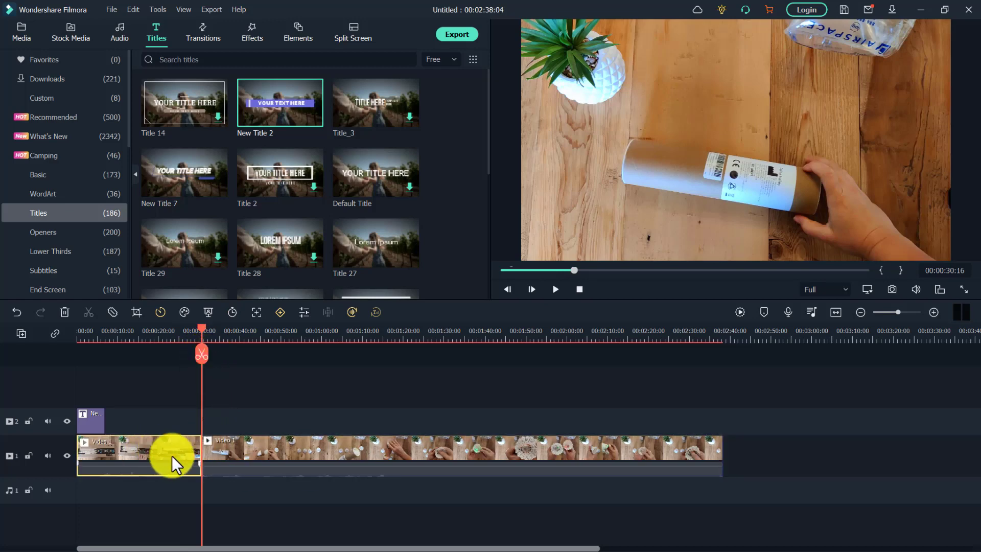
right_click(171, 455)
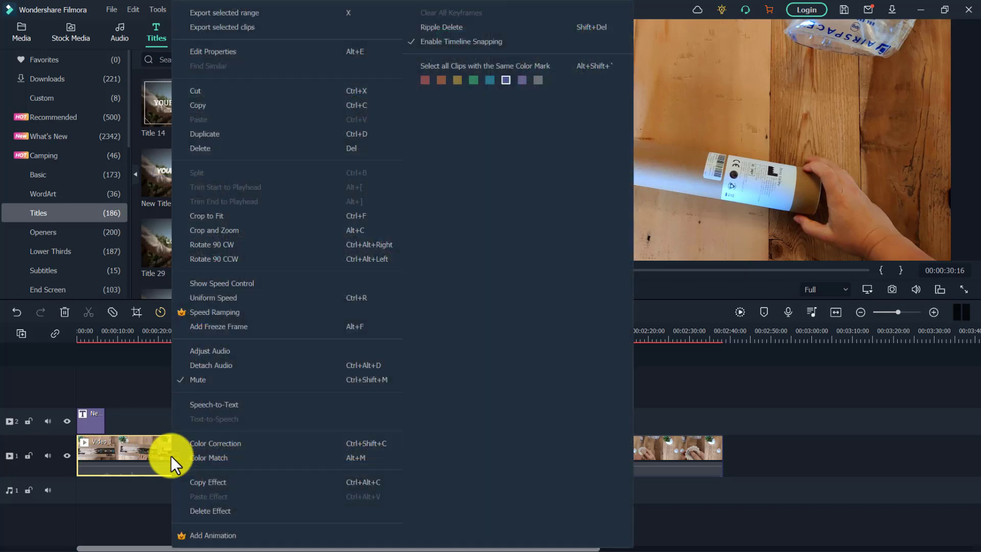
- Set the first piece to Uniform Speed 2.75x, shortening it to 00:00:11:04
left_click(200, 300)
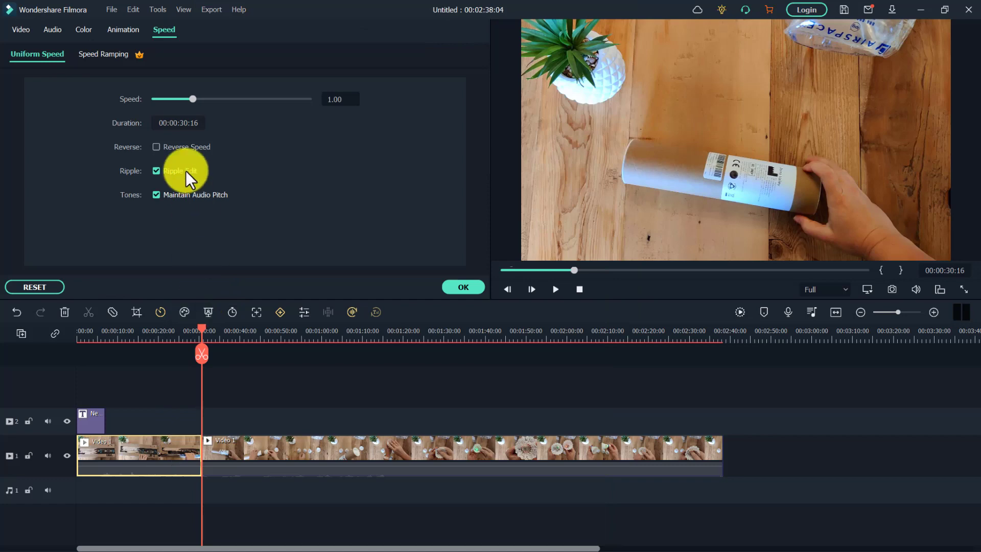
left_click_drag(192, 99, 237, 100)
left_click(459, 286)
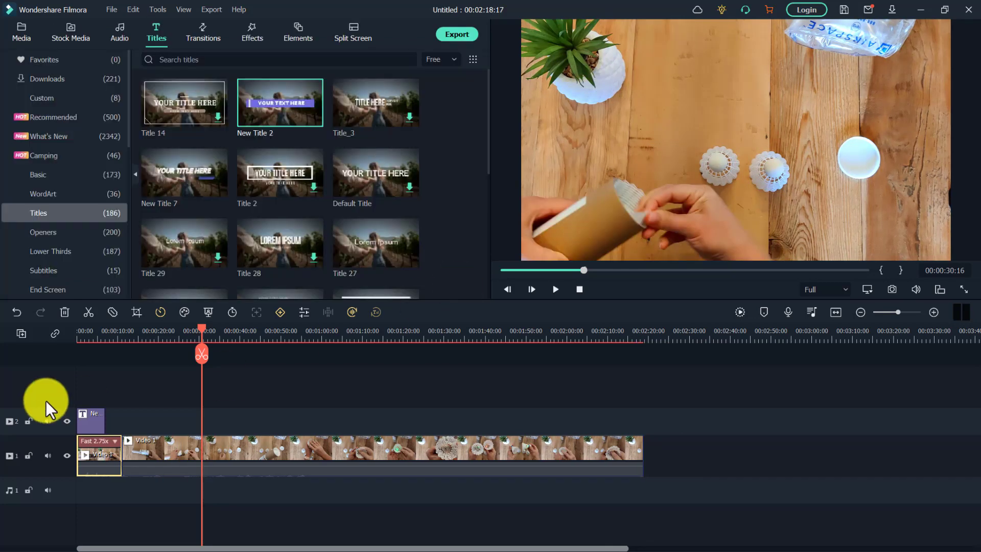
- Split the remaining Video 1 clip at 00:00:18:13 and move ahead to about 24 seconds
left_click(90, 331)
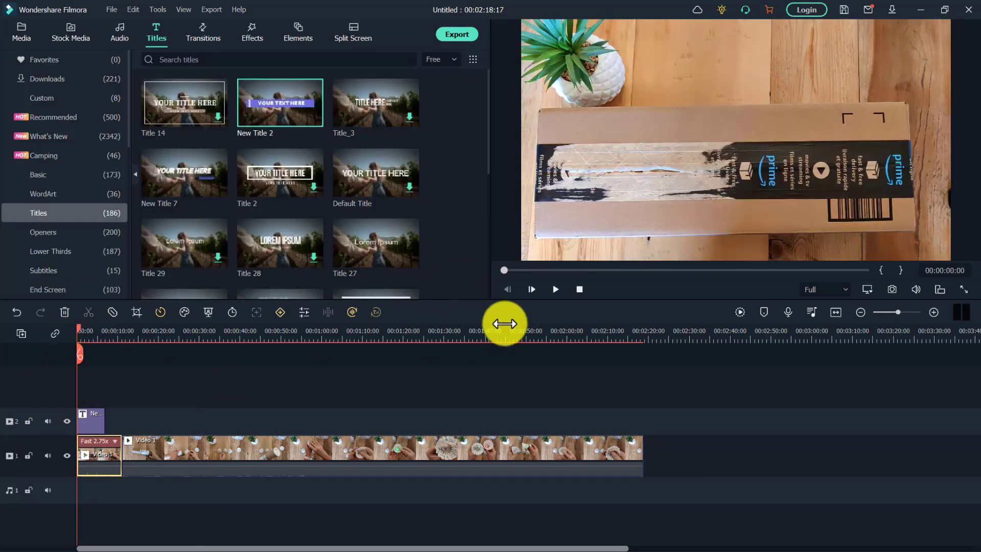
left_click(169, 341)
left_click(183, 453)
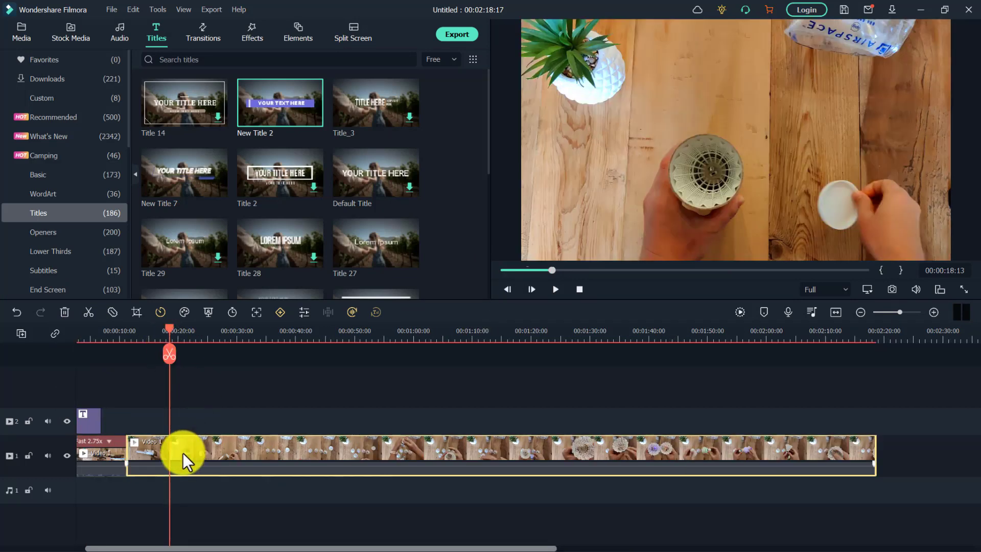
left_click(172, 354)
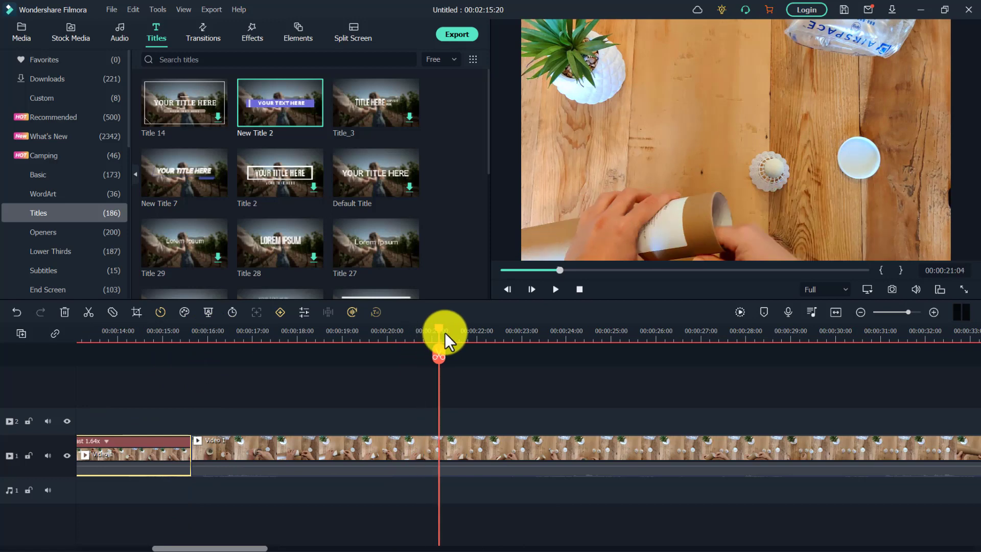
left_click_drag(445, 332, 679, 329)
scroll(606, 330, "down", 2)
scroll(606, 329, "down", 4)
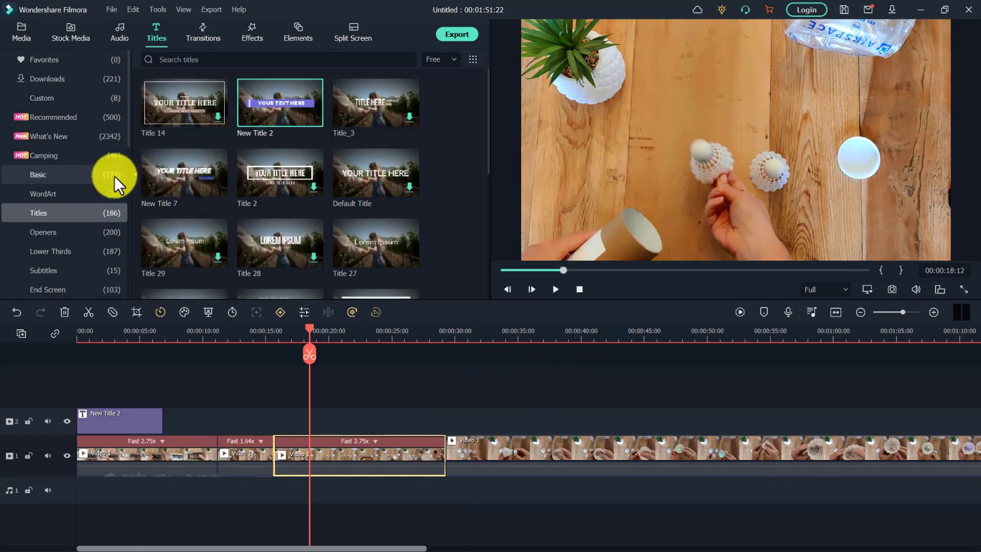
- Add the free New LowerThirds 2 title from Recommended to track 2 near 00:00:20
left_click(50, 98)
left_click(78, 117)
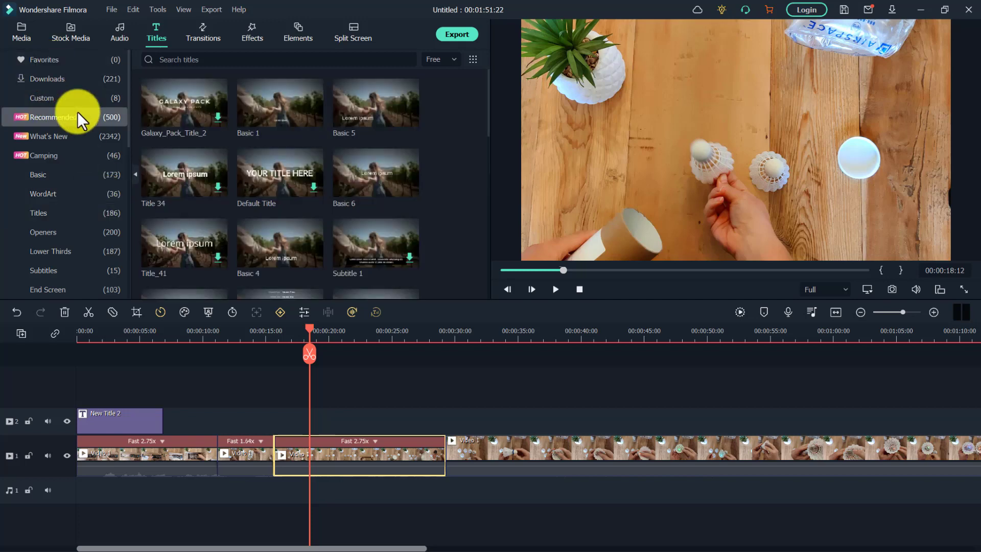
left_click(437, 60)
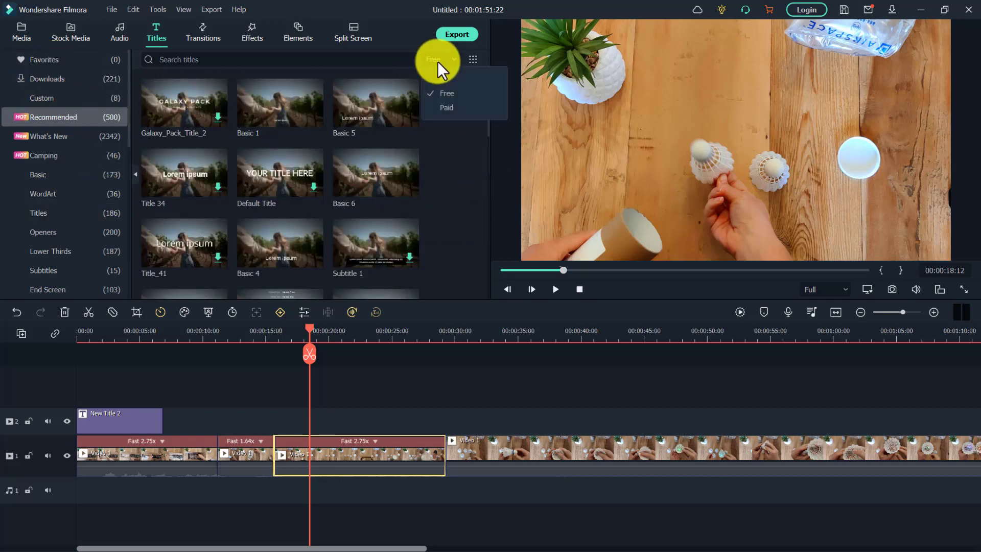
left_click(443, 93)
scroll(174, 125, "down", 5)
left_click_drag(173, 126, 317, 422)
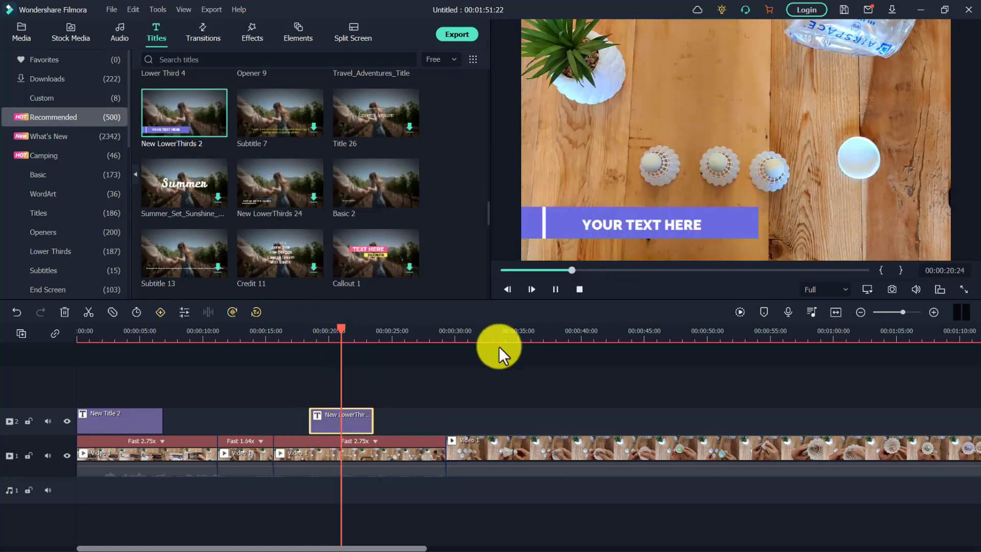
- Replace the caption's YOUR TEXT HERE with 'iNCLUDes 6 LED Birdies'
double_click(360, 422)
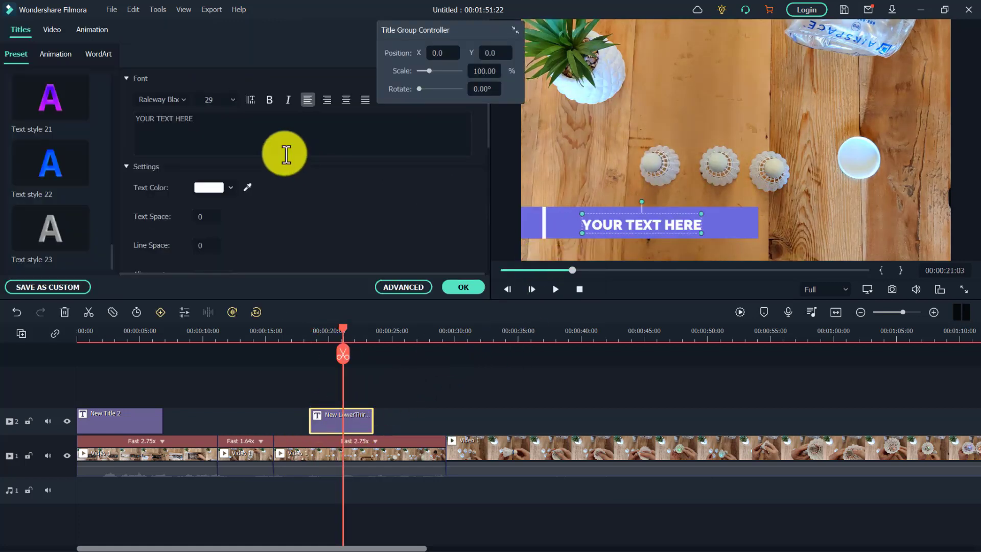
left_click(210, 125)
left_click_drag(210, 125, 109, 114)
type("iNCLUDes 6 LED")
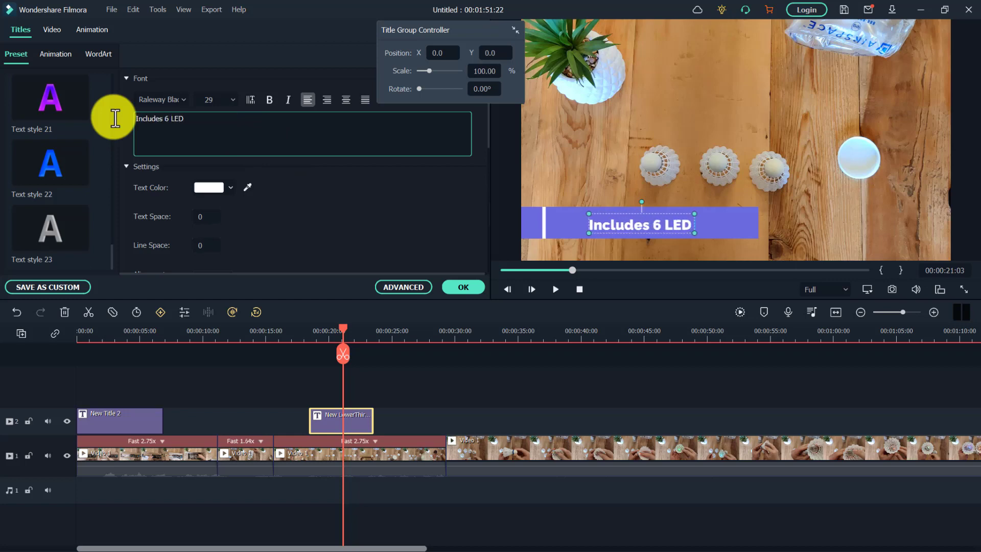
type(" Birdies")
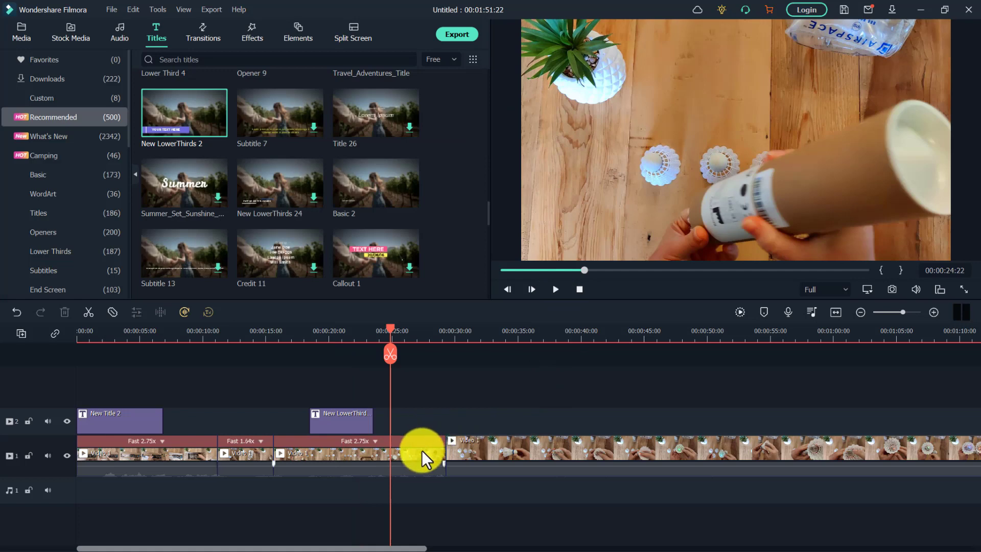
- Split the third sped-up clip at 00:00:24:22 and delete the piece after it, leaving 00:01:47:12
left_click(419, 455)
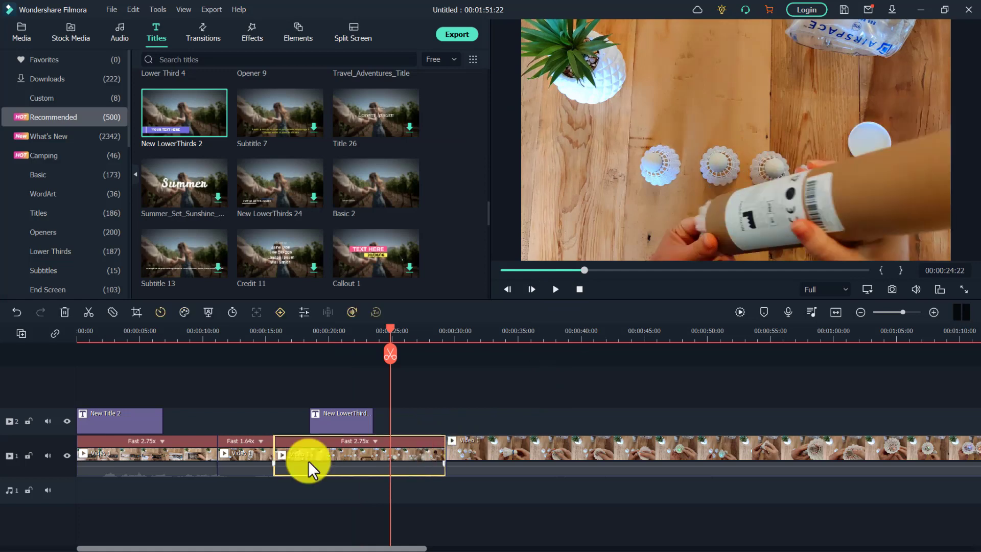
left_click(391, 354)
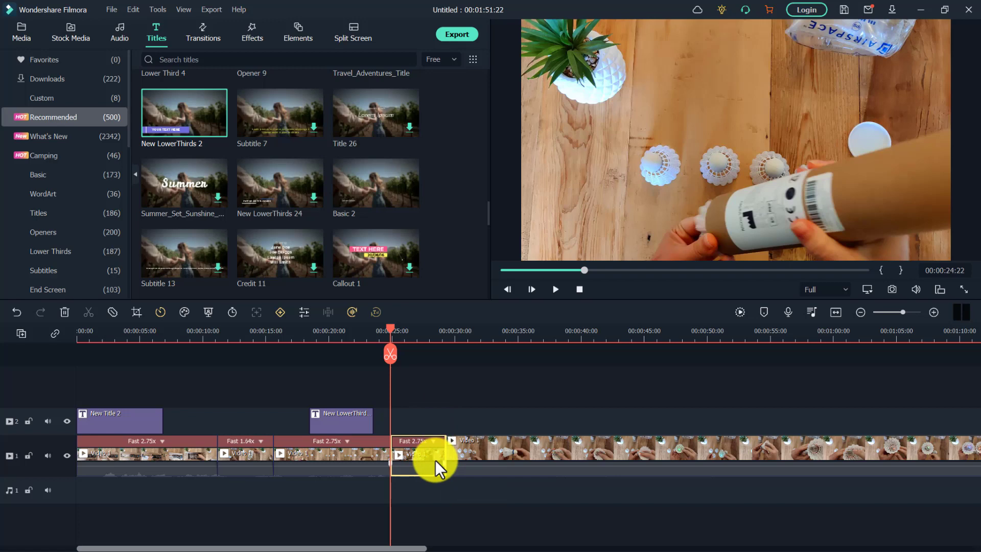
key("Delete")
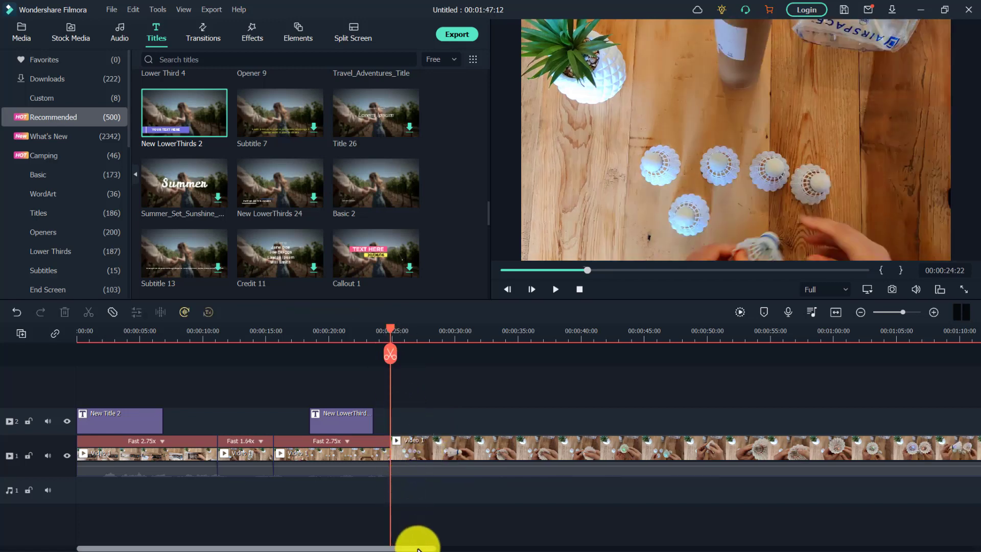
left_click_drag(423, 548, 439, 547)
left_click(275, 332)
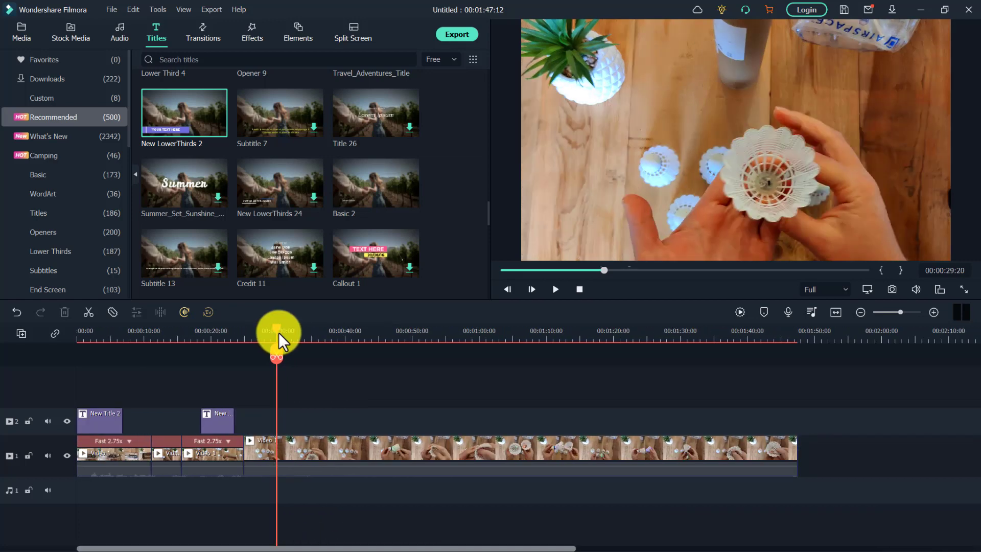
- Trim away the Video 1 footage before the playhead with Alt+[
left_click_drag(310, 331, 405, 334)
left_click(326, 449)
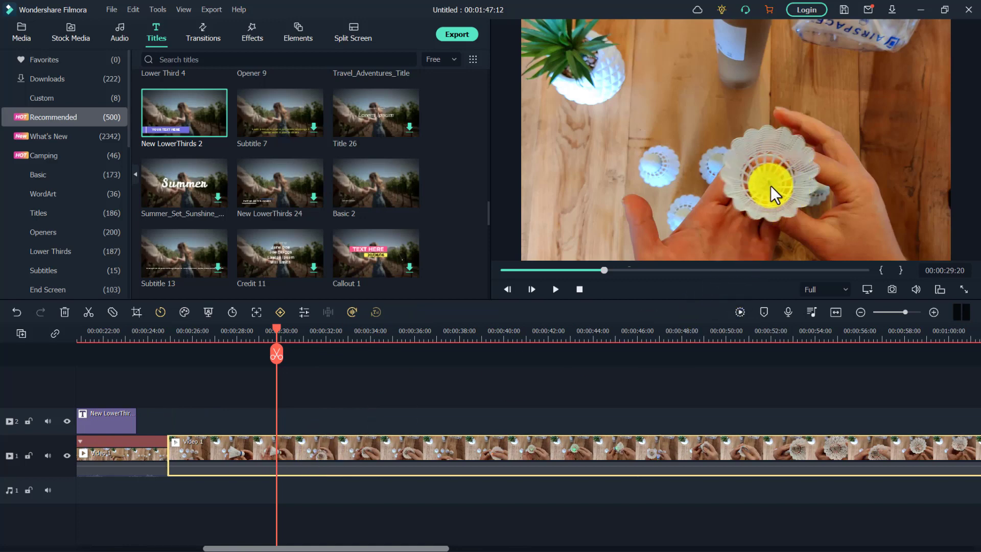
key("alt+bracketleft")
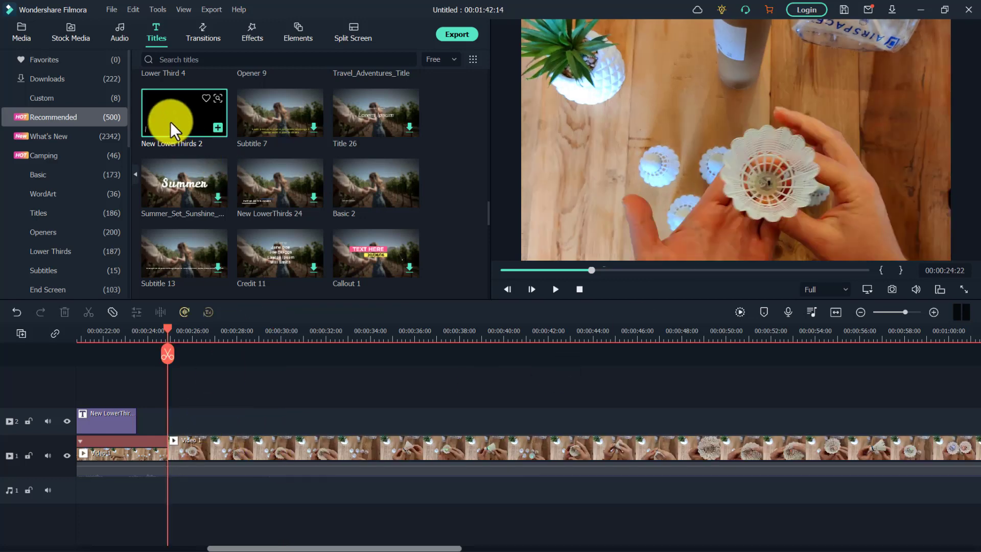
- Place another New LowerThirds 2 caption on track 2 at the playhead
left_click_drag(170, 122, 184, 423)
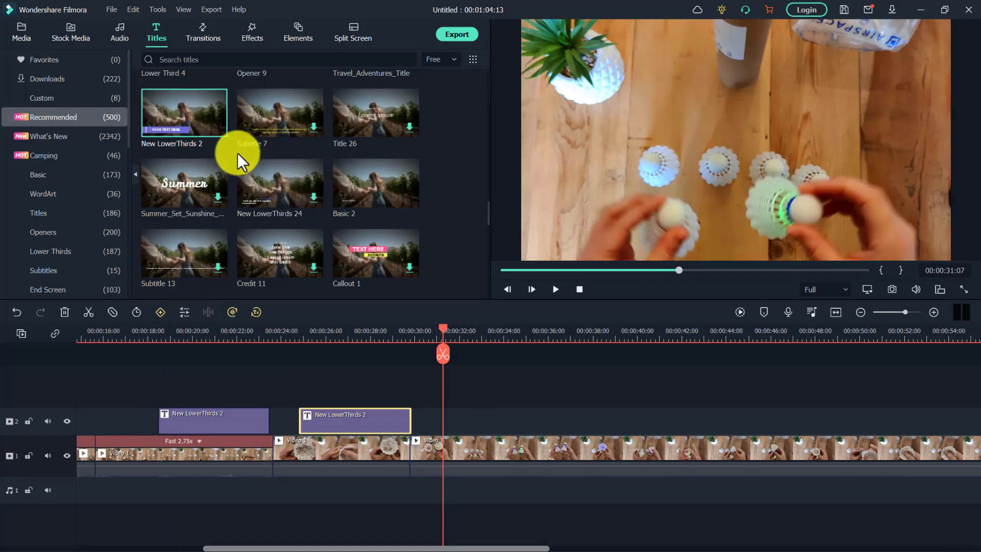
left_click_drag(208, 124, 454, 422)
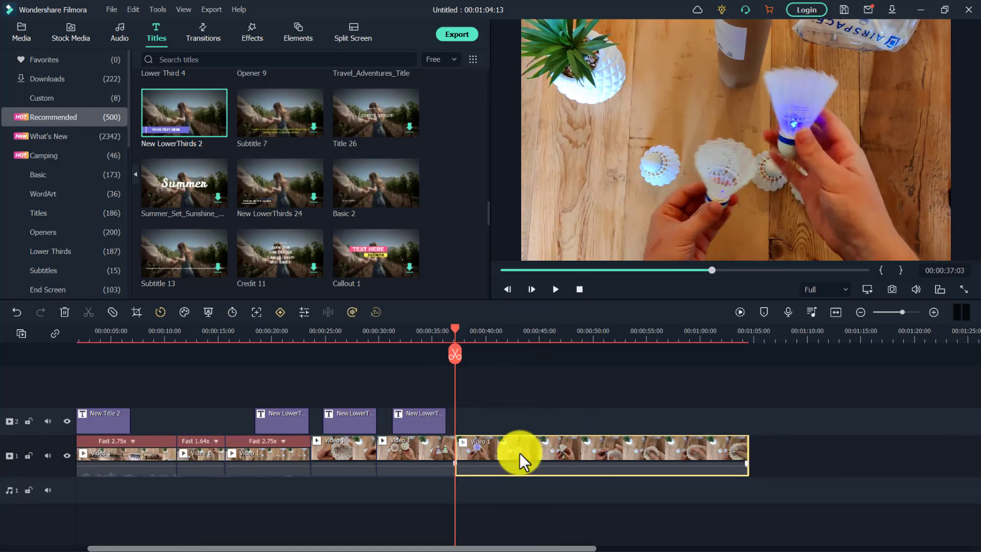
left_click(516, 353)
- Delete the leftover final Video 1 clip so the project ends at 00:00:37:03
left_click_drag(462, 333, 454, 333)
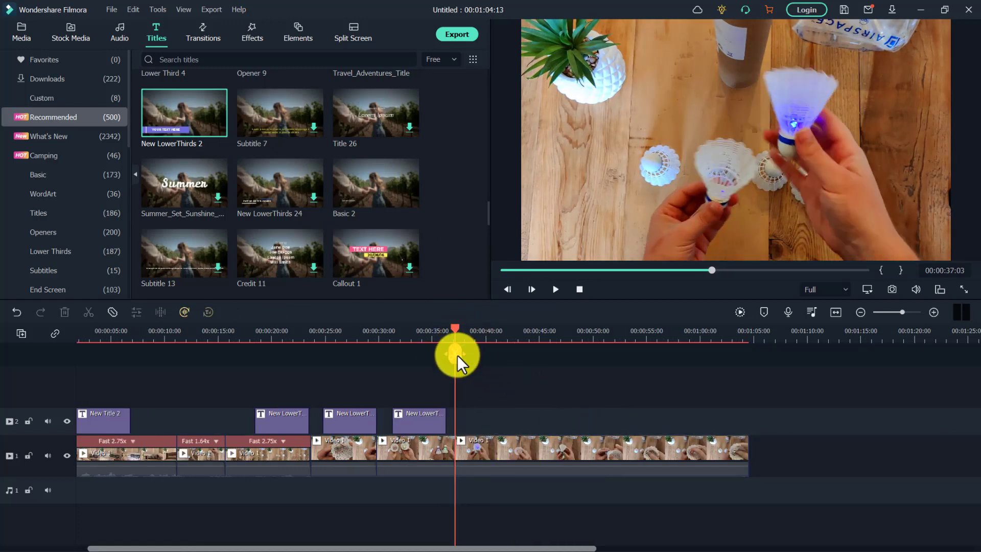
left_click(523, 449)
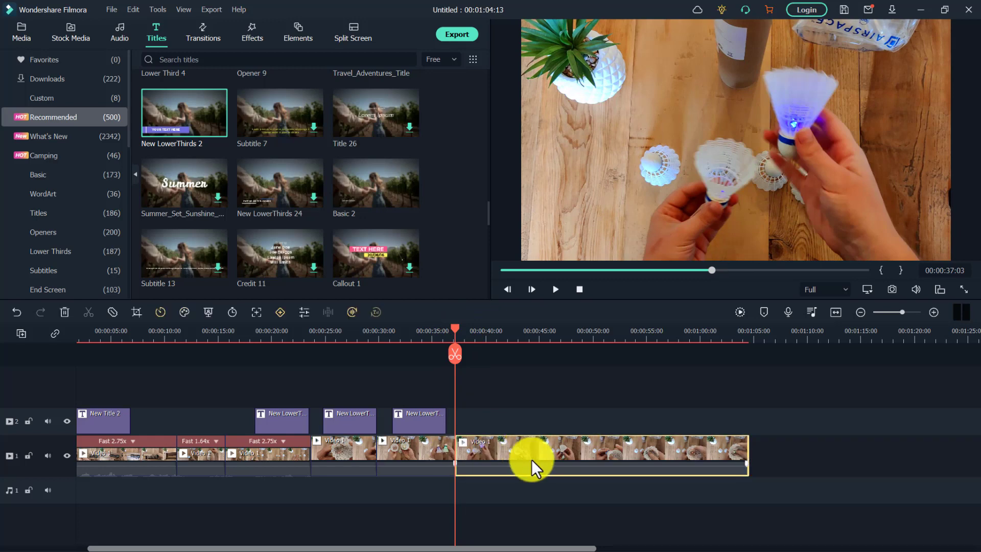
key("Delete")
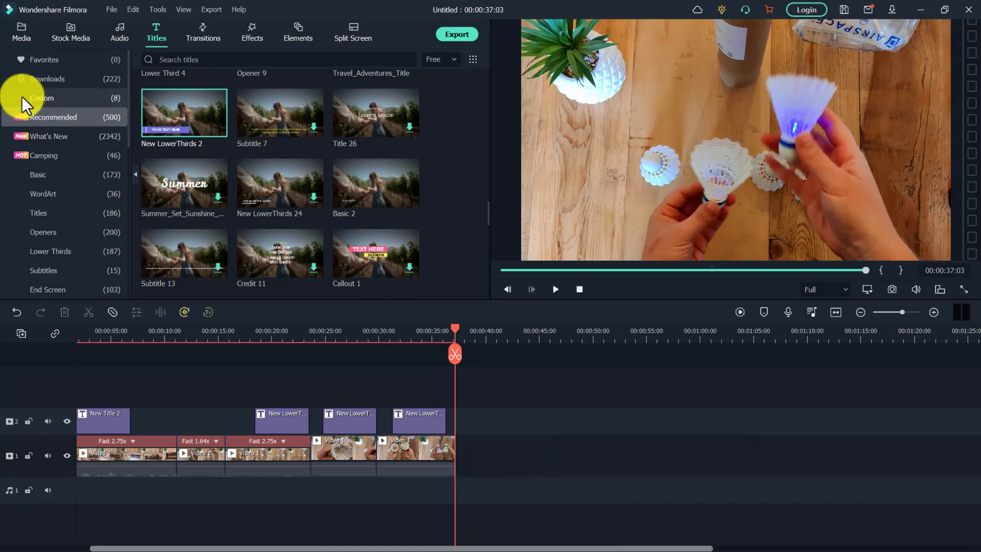
- Add Video 2 from the media bin to the end of the timeline and mute its audio
left_click(24, 37)
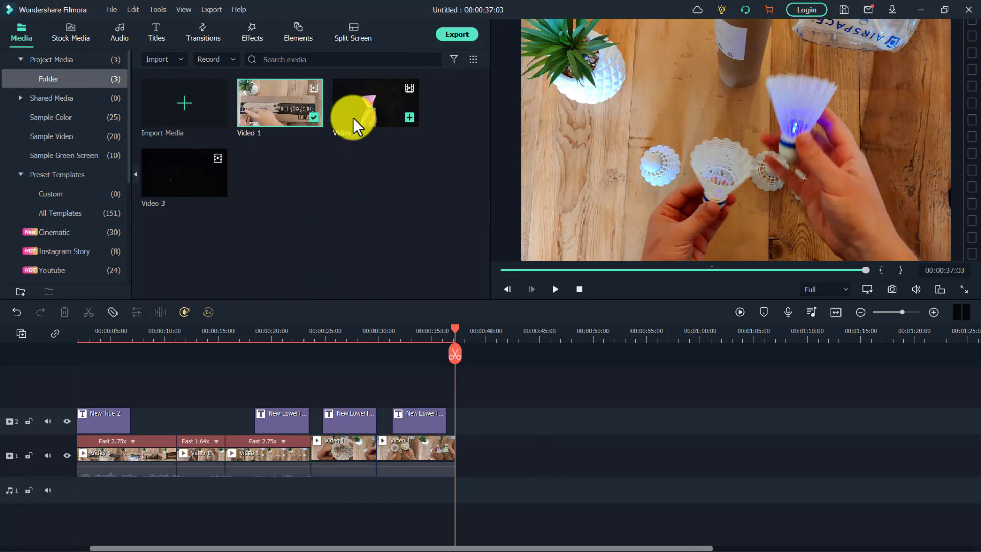
left_click_drag(355, 105, 482, 452)
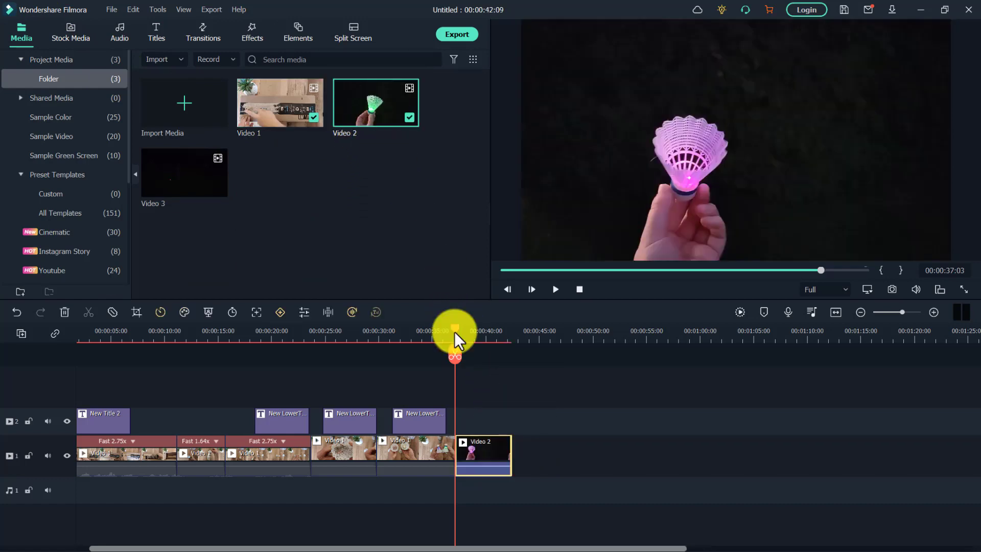
left_click_drag(454, 332, 473, 344)
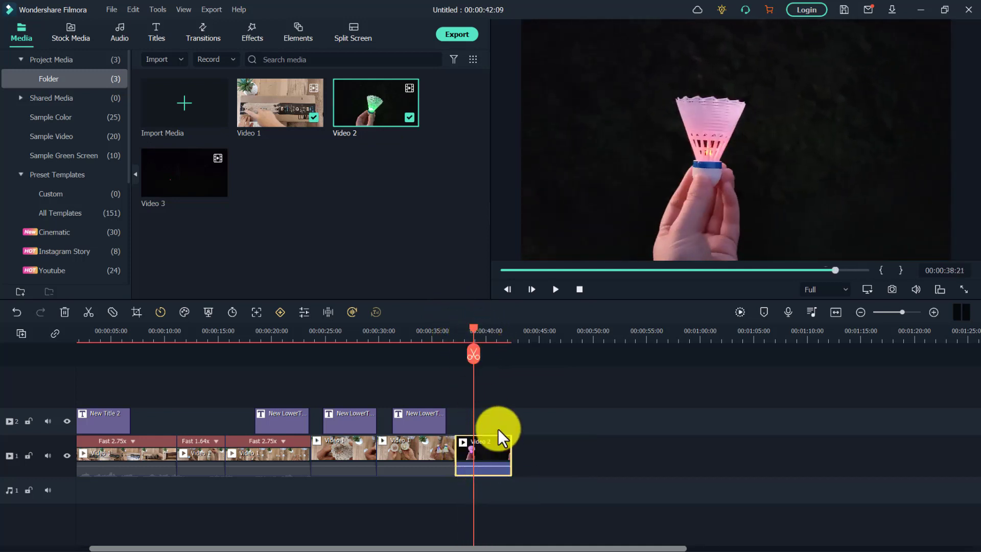
right_click(490, 457)
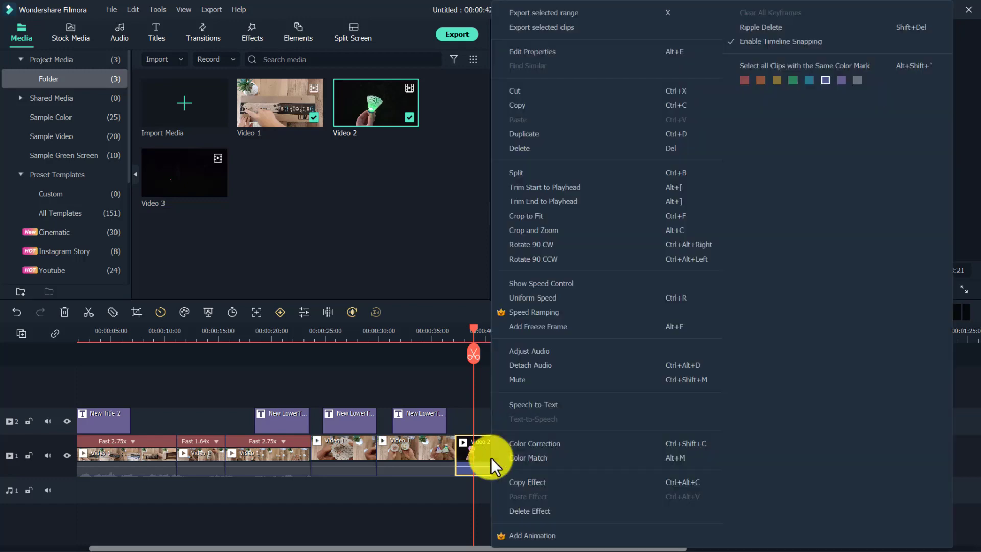
left_click(517, 382)
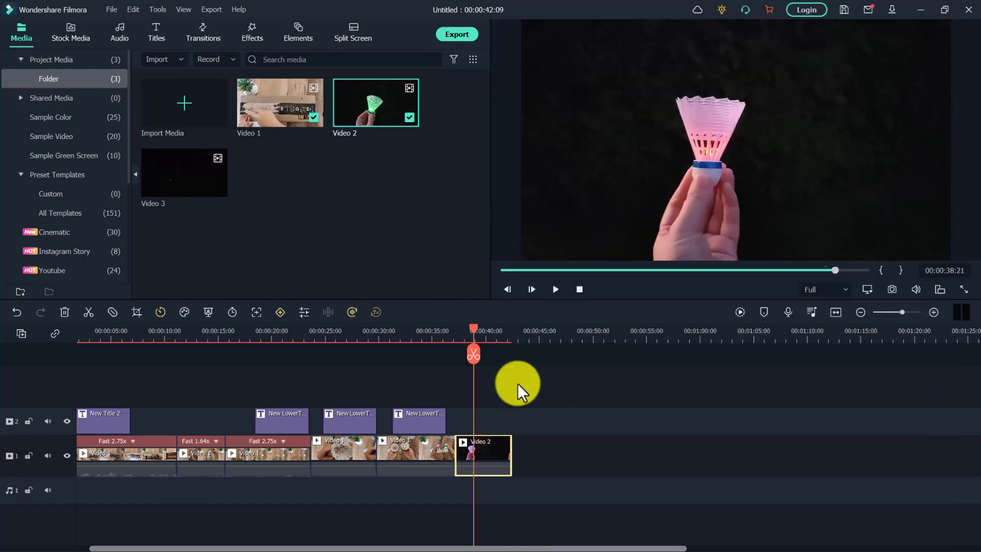
- Lay a New LowerThirds 2 caption over the new footage on track 2
left_click(163, 36)
left_click_drag(191, 137, 470, 417)
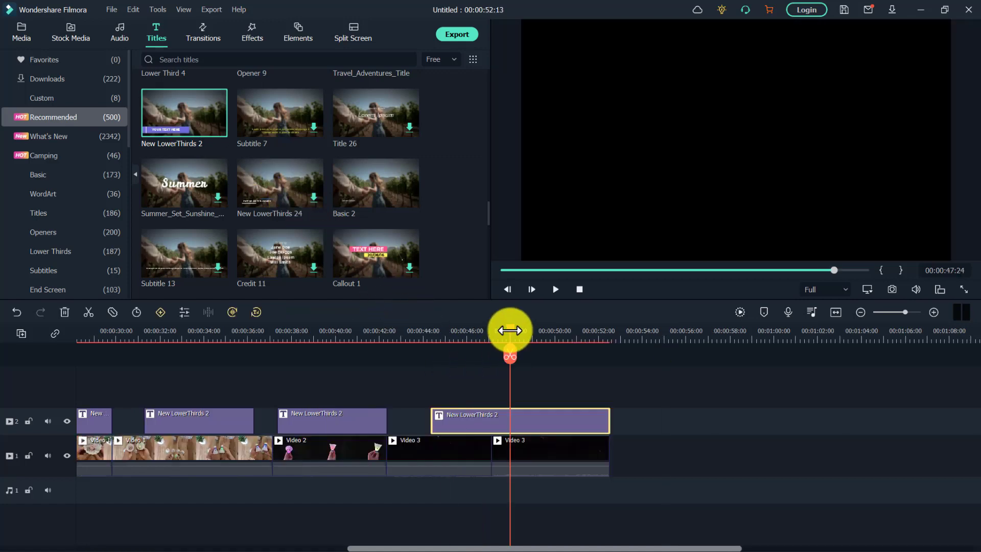
left_click_drag(510, 330, 457, 328)
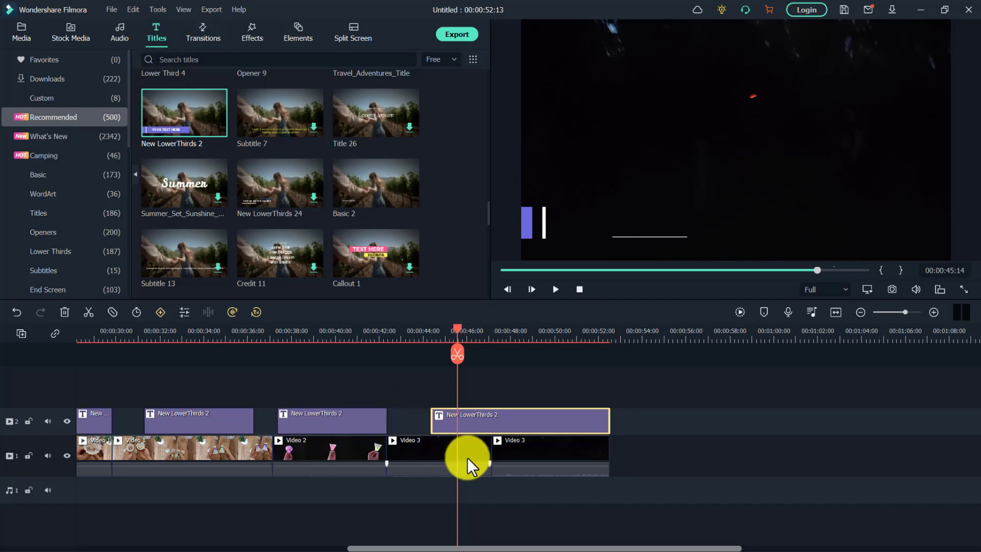
- Place a Warp 7 transition on the cut between Video 1 and Video 2
left_click(204, 37)
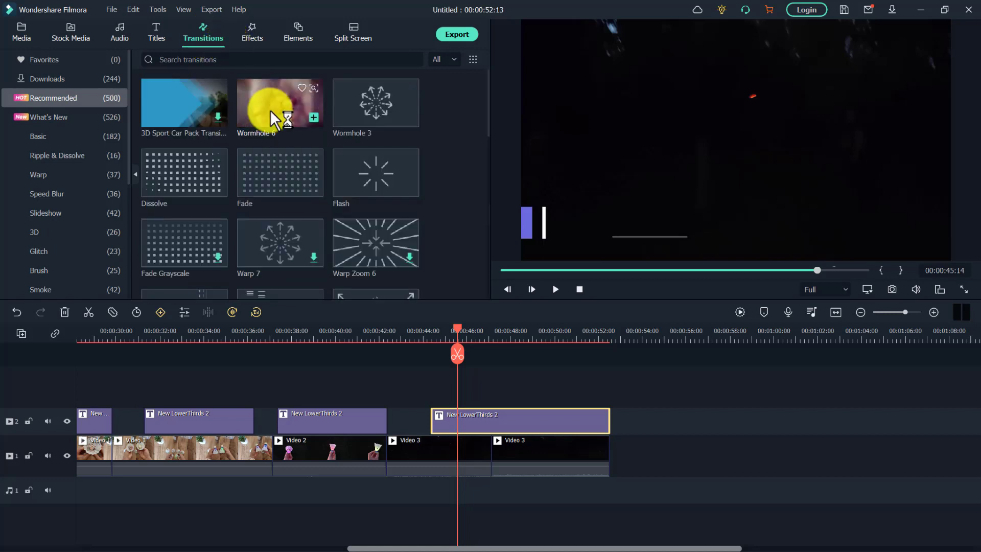
mouse_move(396, 201)
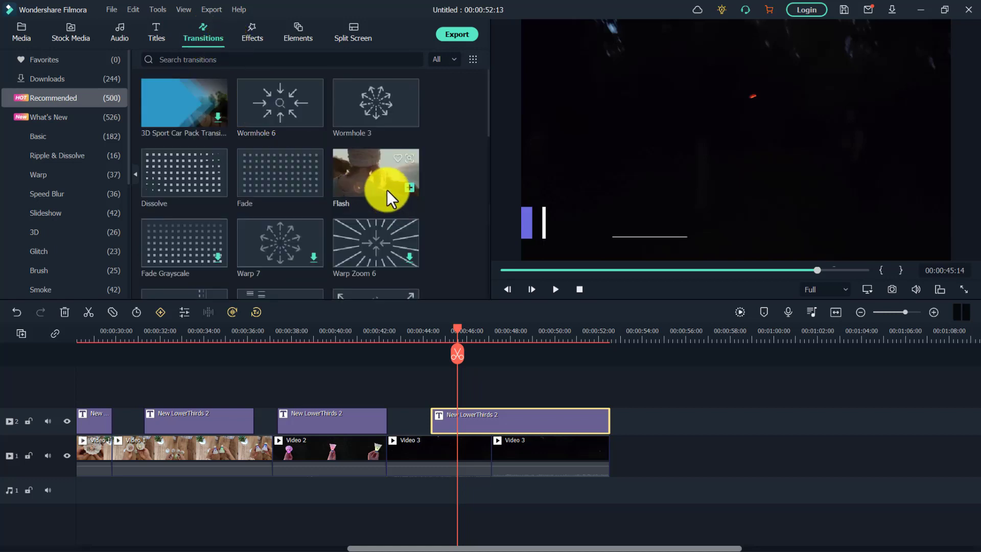
mouse_move(395, 254)
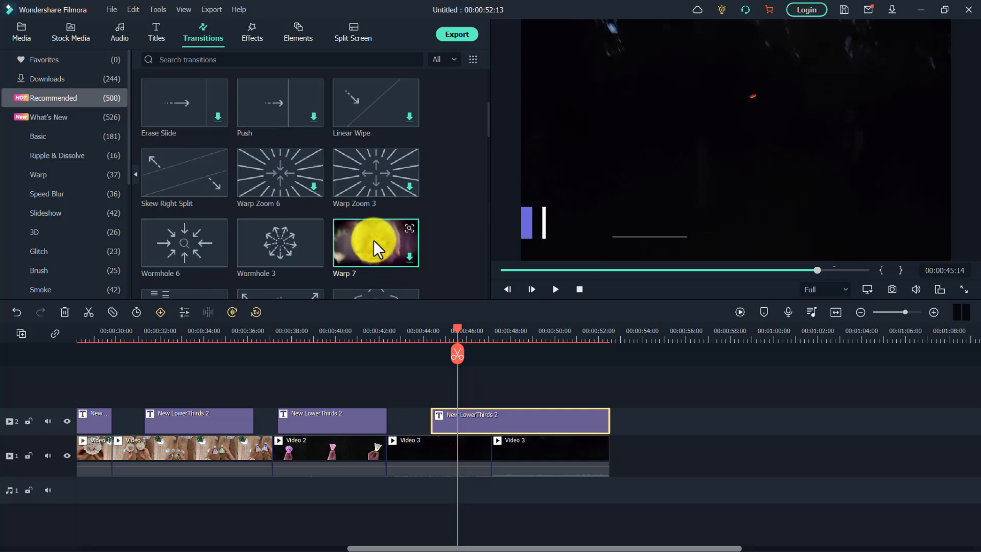
left_click_drag(373, 241, 304, 405)
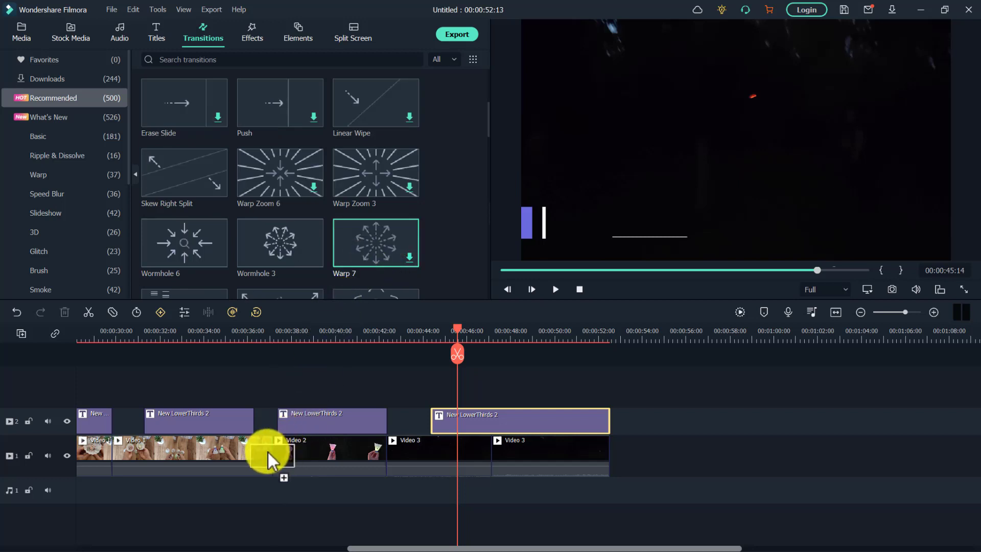
left_click_drag(268, 451, 267, 452)
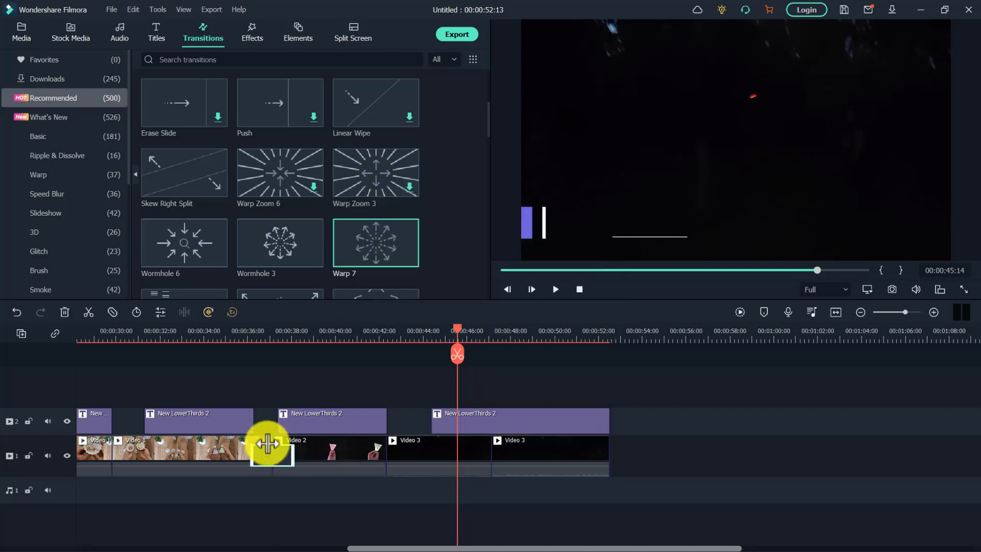
- Play back the Warp 7 transition from just before the cut
left_click(255, 332)
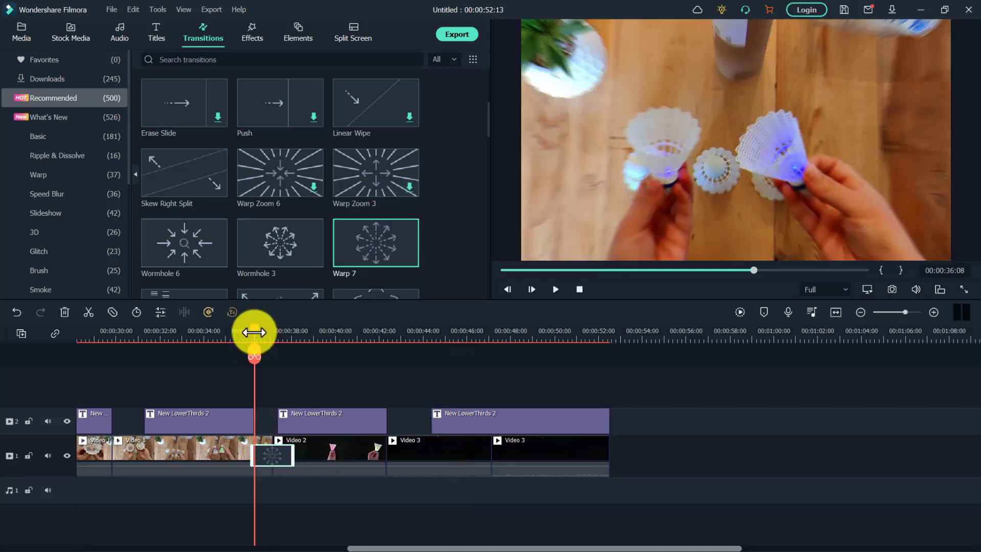
left_click_drag(254, 332, 238, 332)
left_click(550, 287)
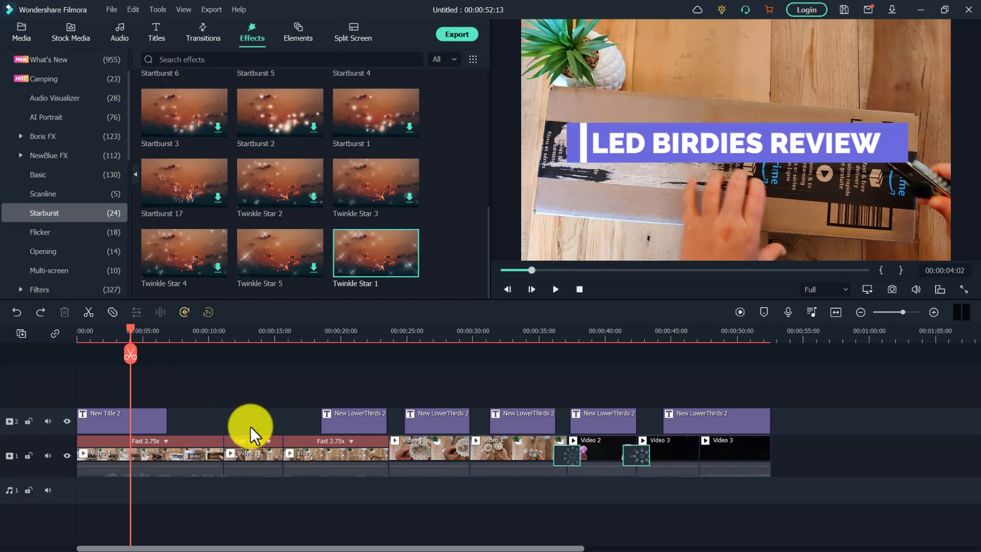
- Add a second audio track to the timeline
right_click(13, 356)
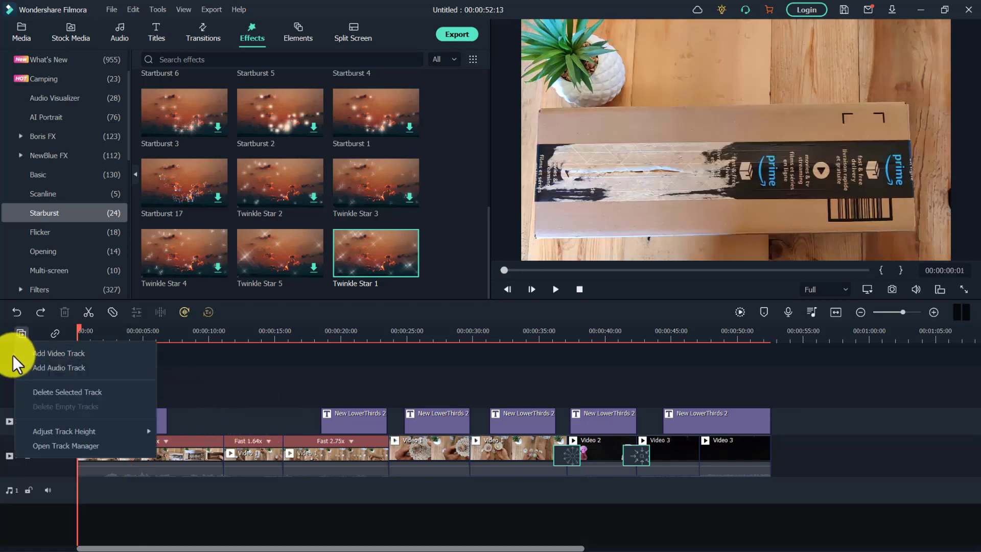
left_click(37, 382)
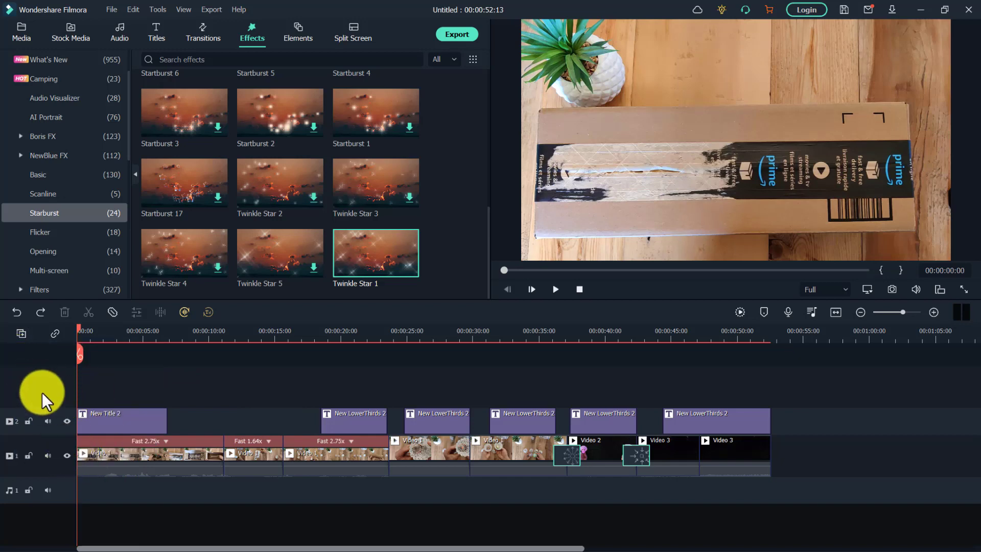
left_click(21, 334)
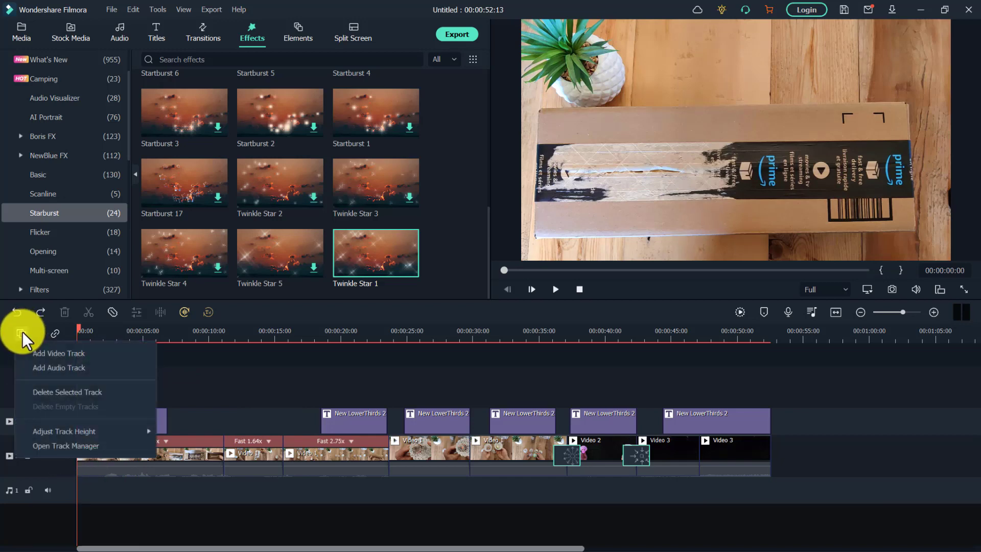
left_click(61, 368)
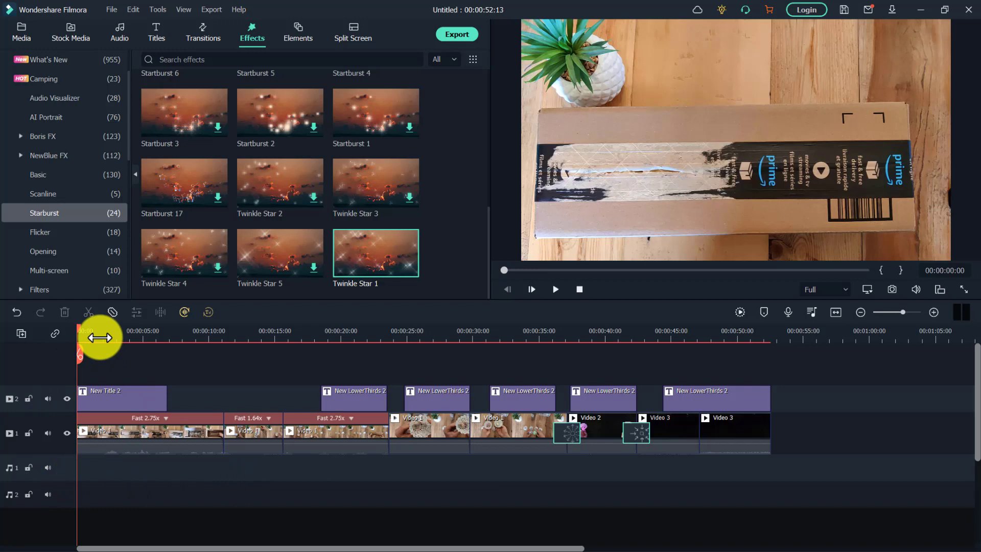
- Review the edit around 12 to 17 seconds, then switch to the Pixabay music page
left_click(247, 337)
left_click_drag(247, 336, 565, 325)
left_click(105, 335)
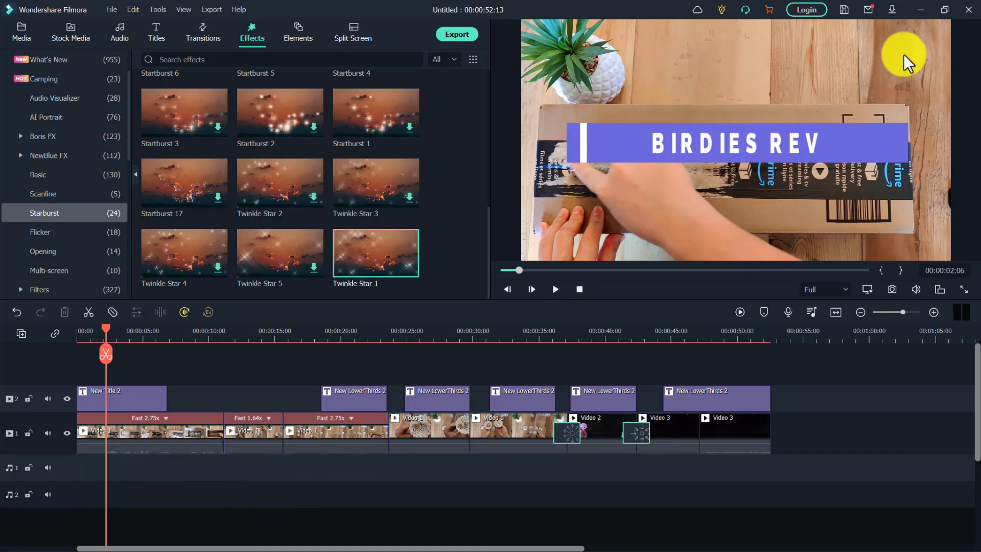
left_click(919, 9)
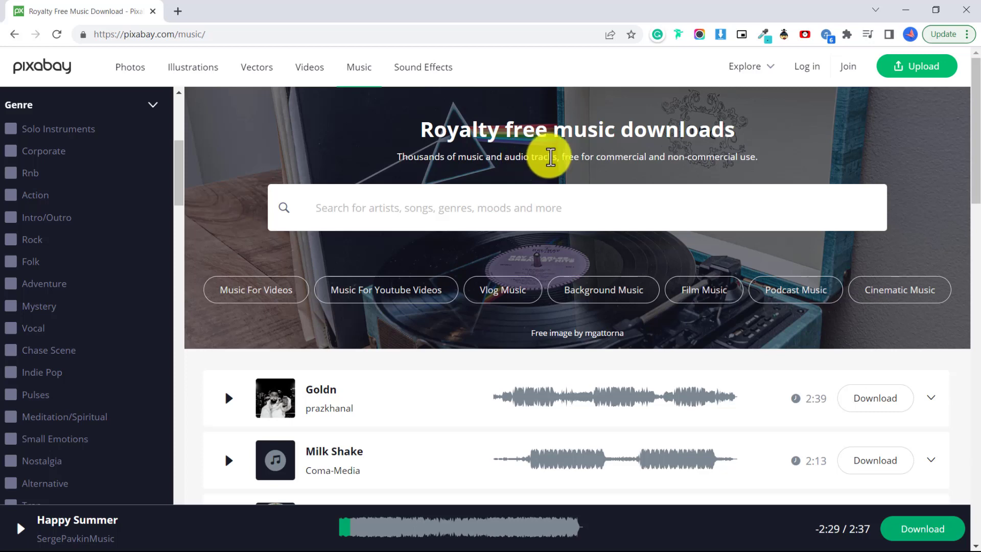
- Filter Pixabay music to the Soft House genre and download Happy Summer as an MP3
scroll(41, 360, "down", 1)
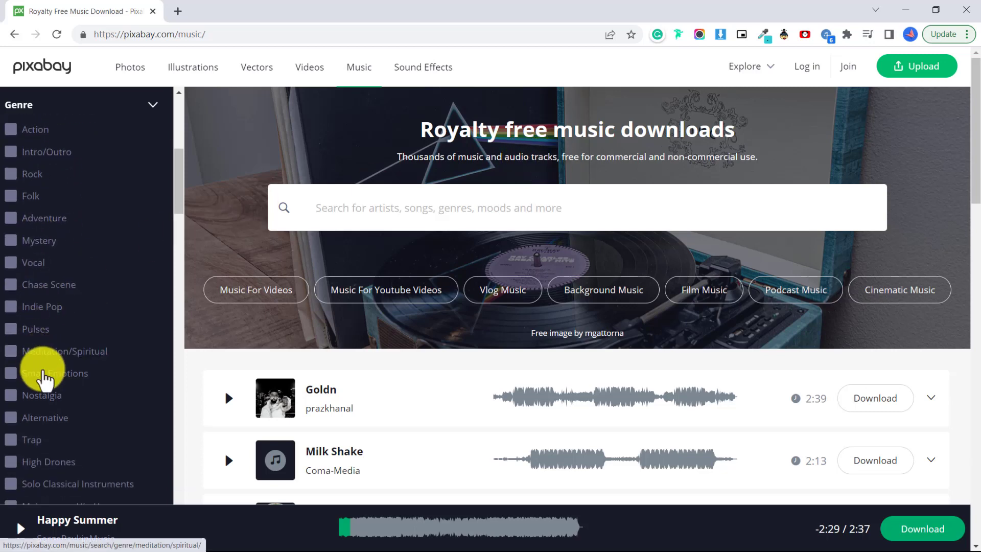
scroll(98, 143, "up", 1)
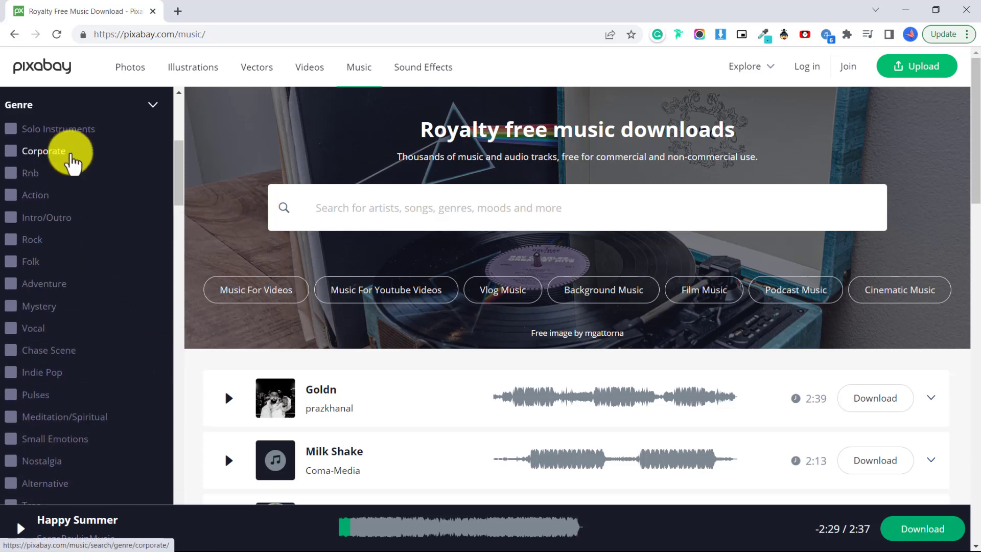
scroll(49, 373, "down", 2)
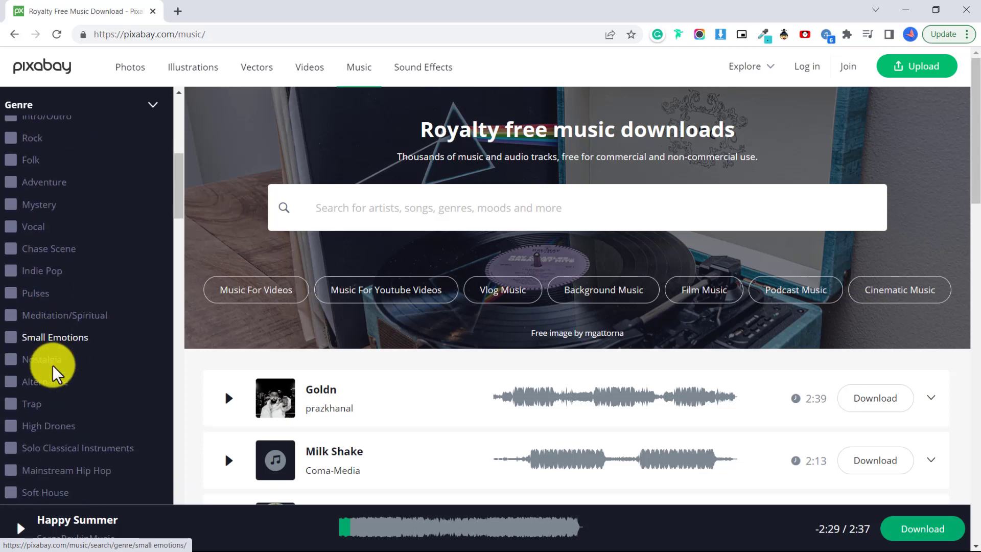
scroll(54, 375, "down", 1)
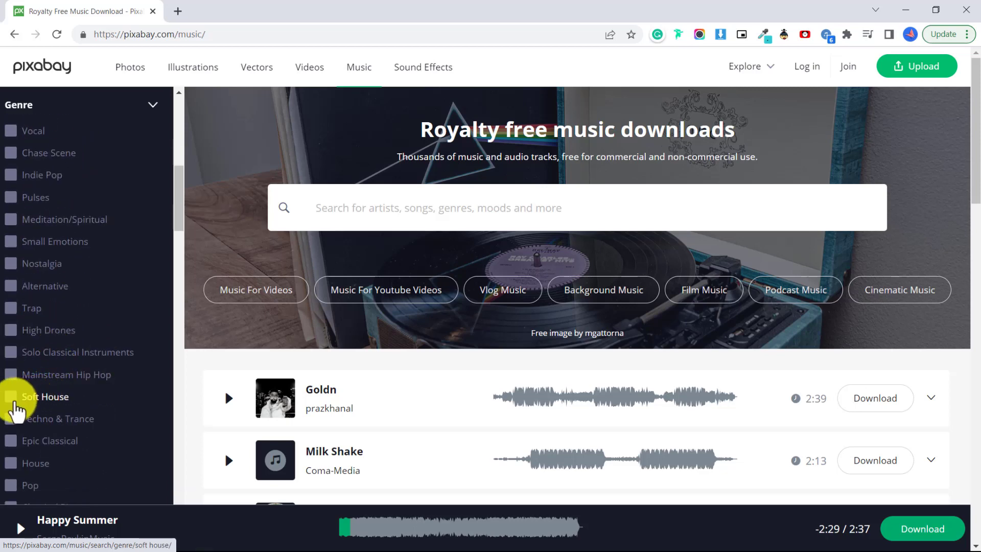
left_click(18, 404)
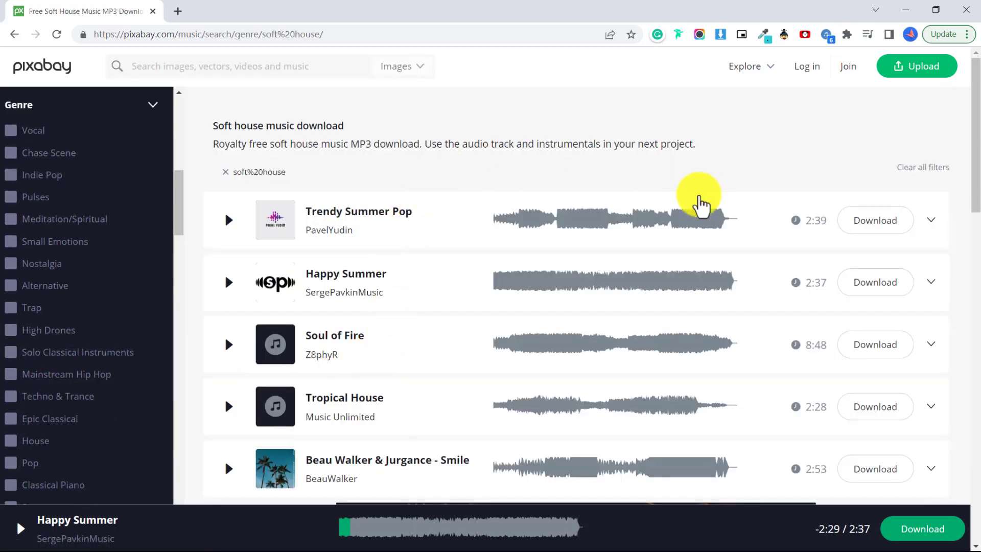
scroll(506, 414, "down", 1)
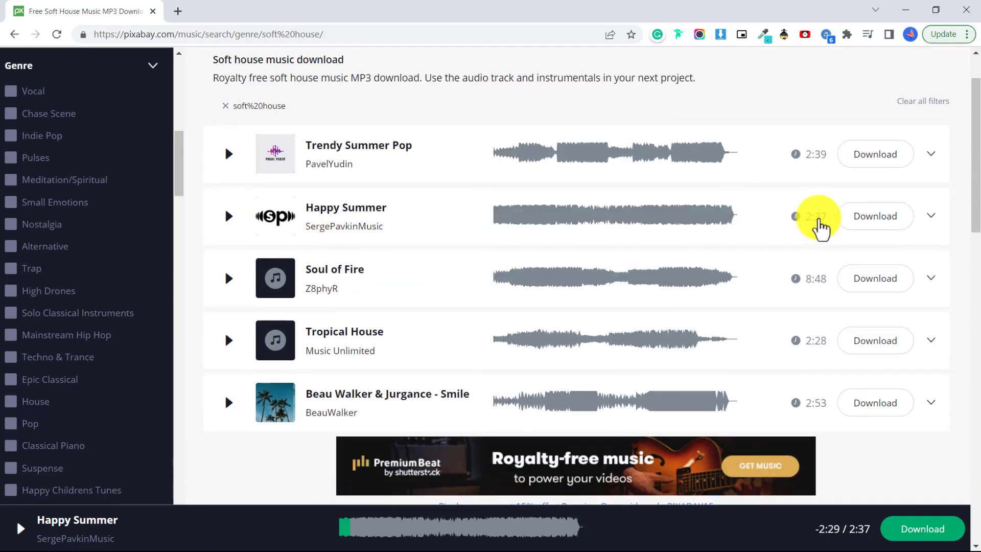
left_click(863, 220)
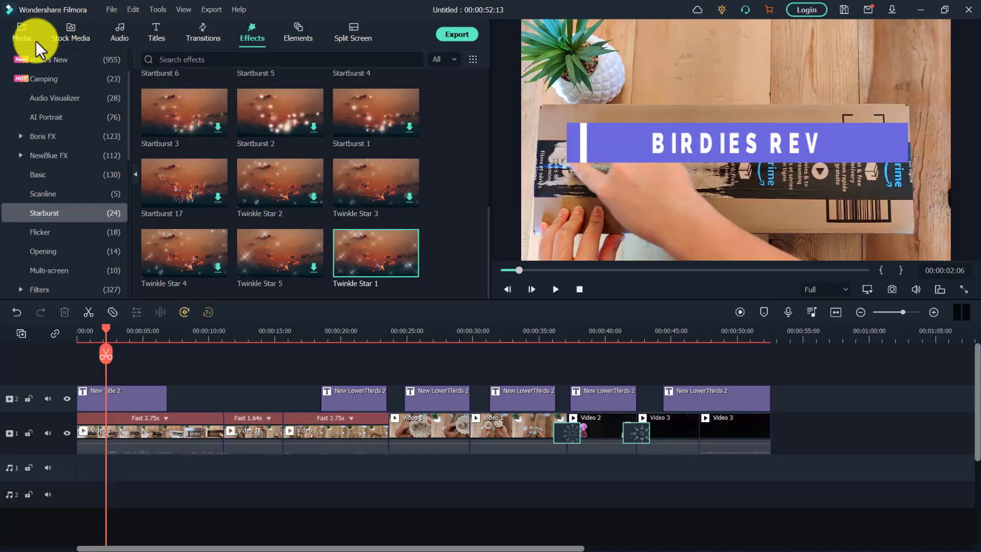
- Import happy-summer-116584 into the media library and place it on audio track 1
left_click(29, 38)
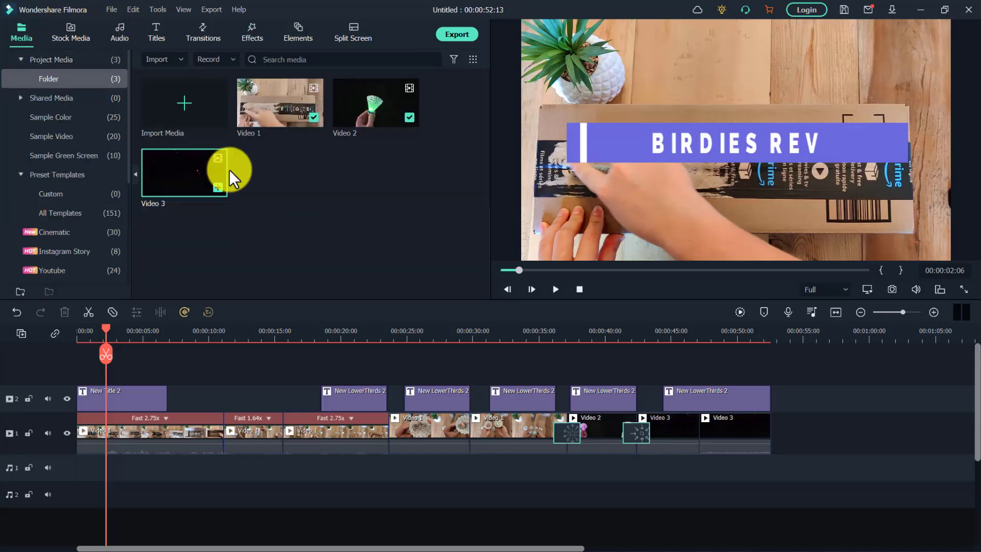
right_click(314, 217)
left_click(332, 227)
double_click(332, 227)
left_click_drag(40, 167, 119, 159)
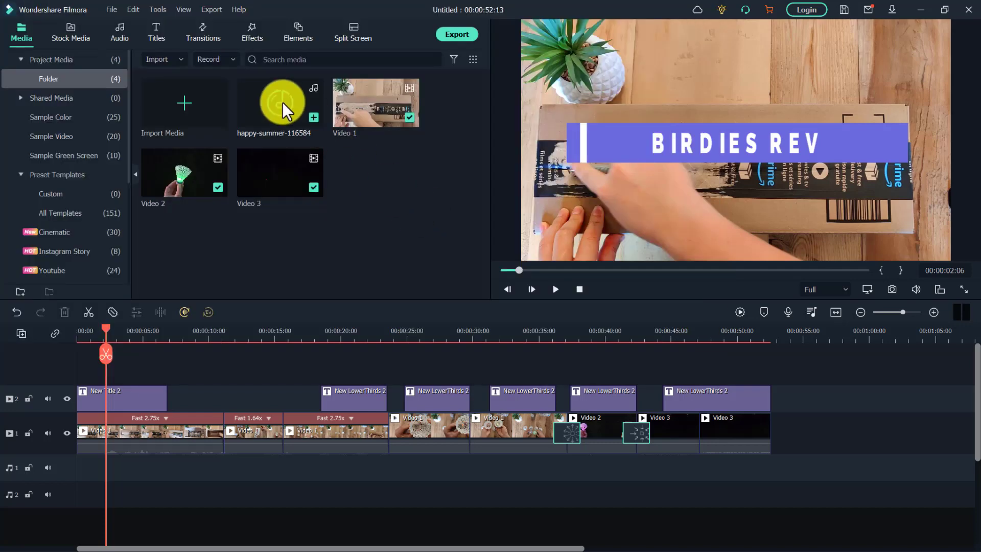
left_click(282, 105)
left_click_drag(282, 105, 82, 473)
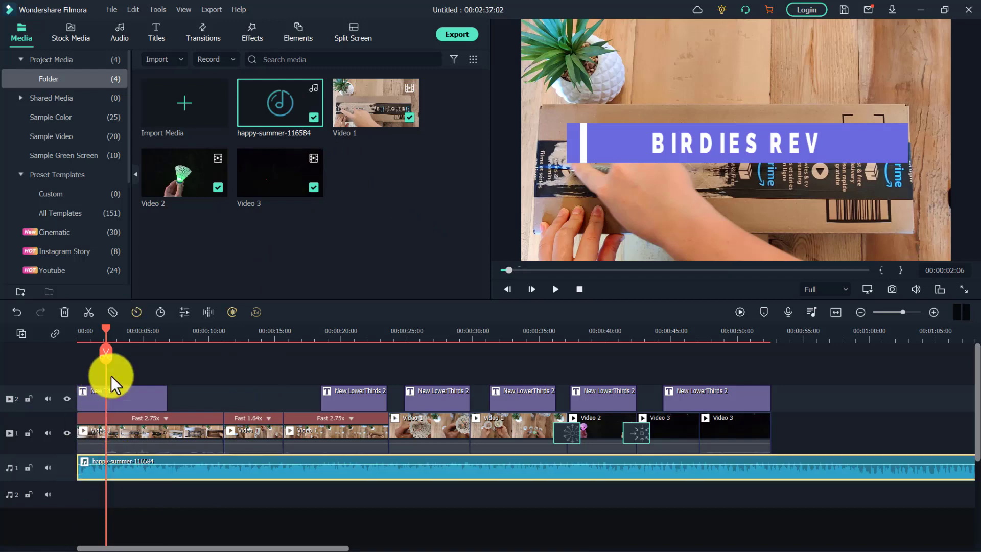
left_click_drag(102, 330, 774, 357)
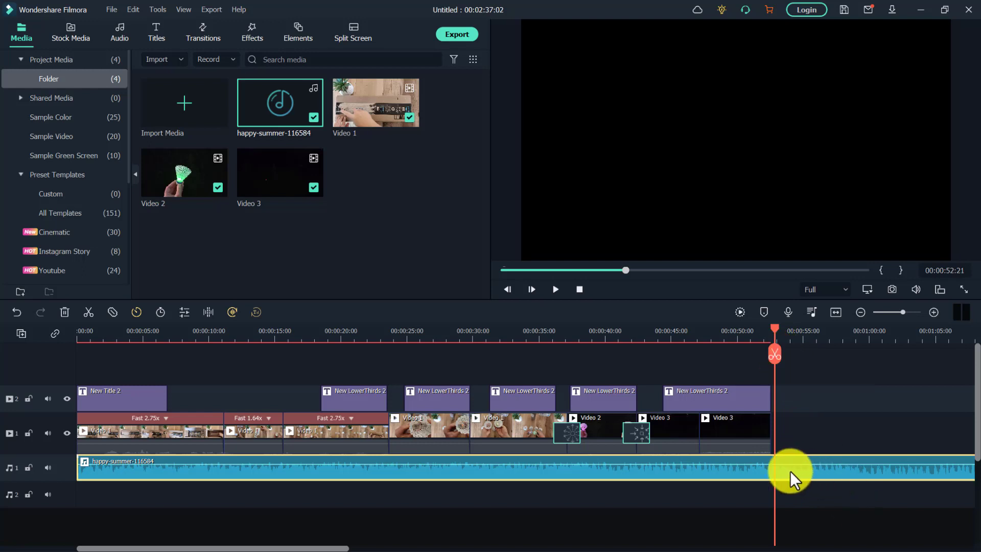
- Split the music at 00:00:52, delete the remainder, and trim its end to 00:00:52:14
left_click(777, 360)
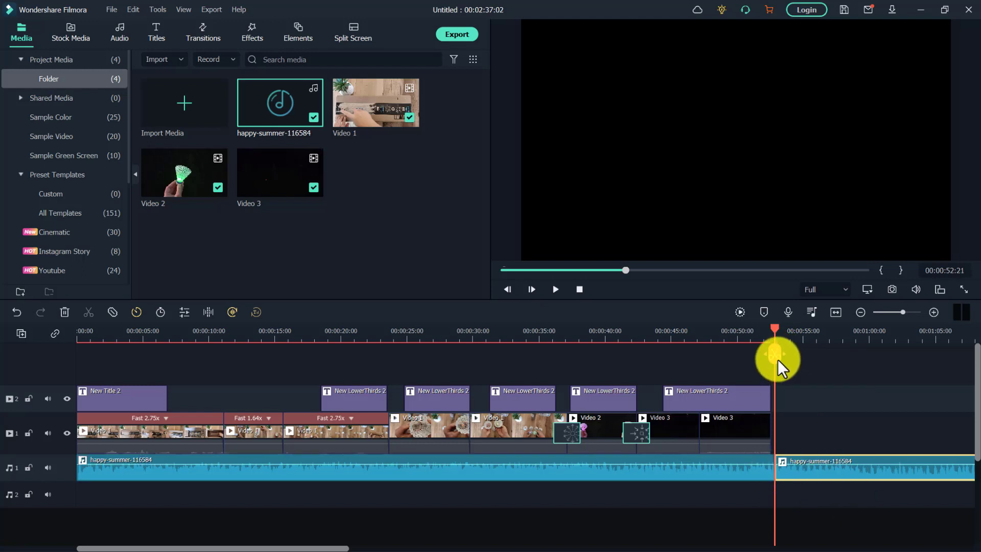
left_click_drag(813, 473, 847, 473)
key("Delete")
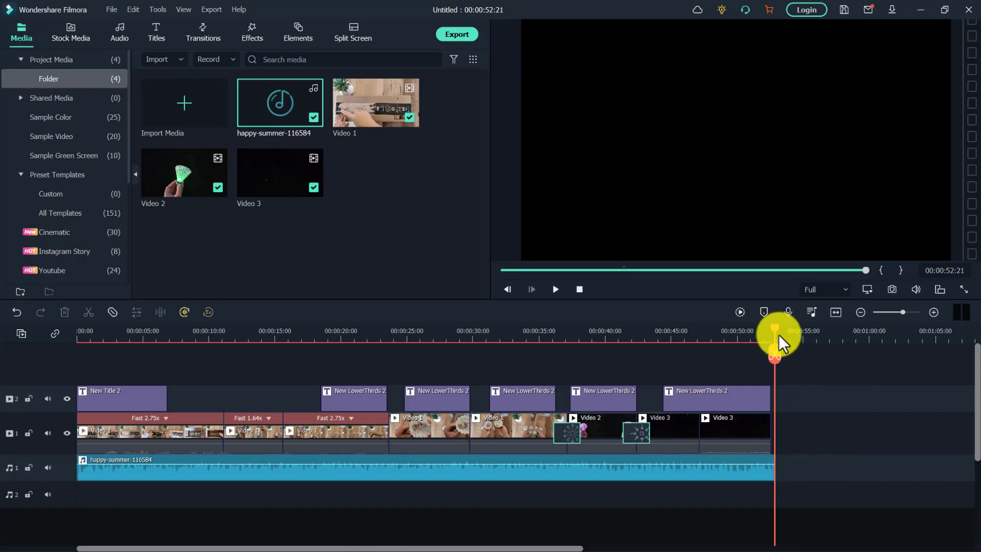
left_click(935, 310)
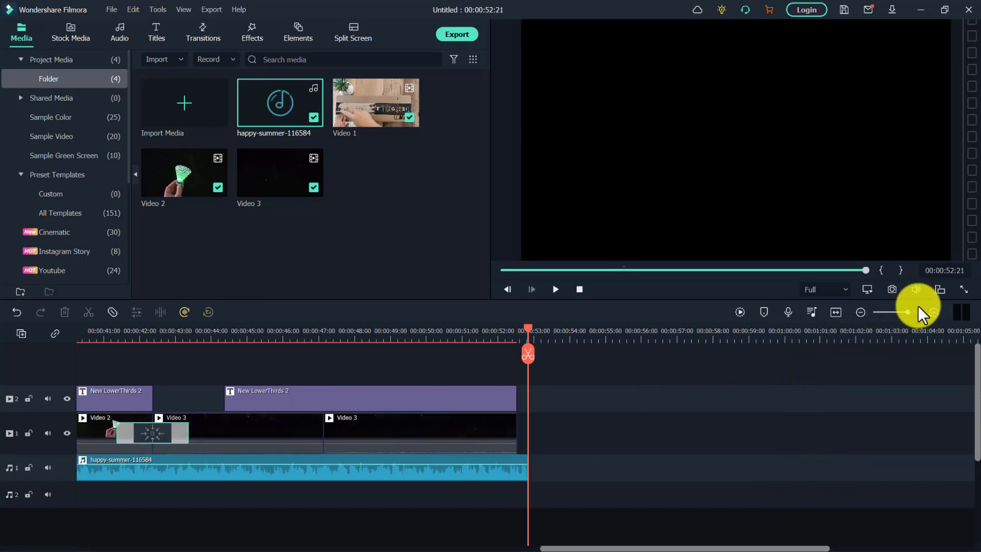
left_click(933, 311)
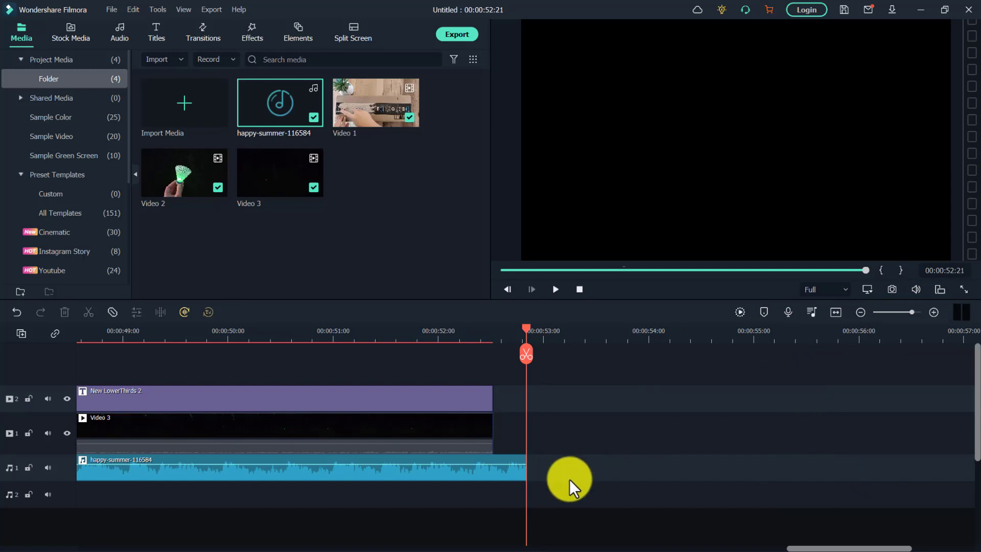
left_click(516, 471)
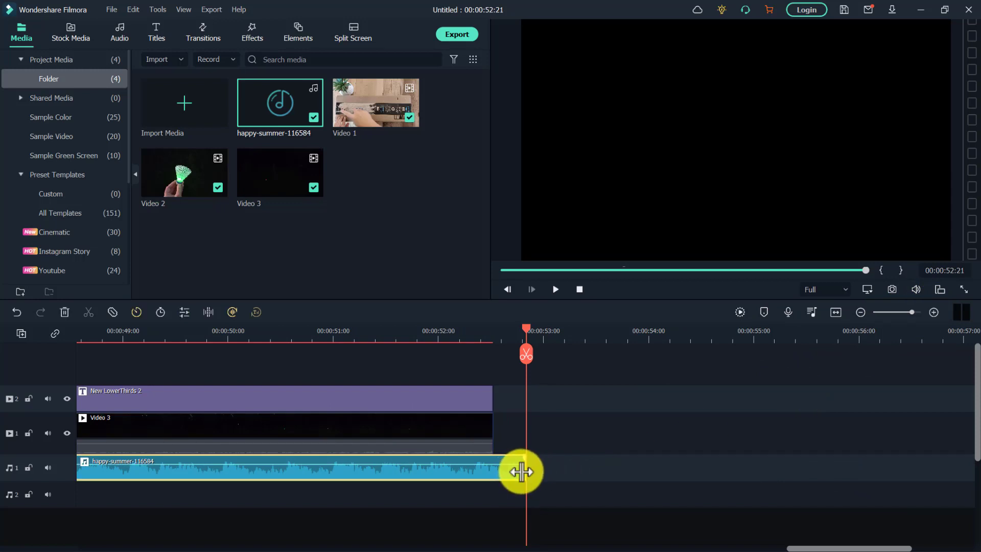
left_click_drag(524, 471, 378, 460)
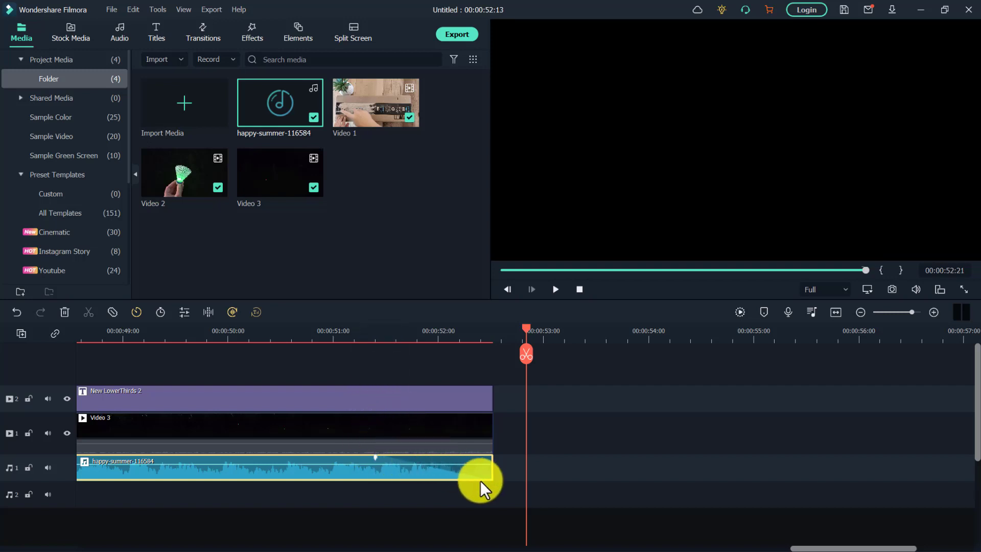
- Lower the happy-summer-116584 volume to -9.55 dB and set its fade-in to 1.37 seconds
left_click_drag(832, 541, 118, 546)
left_click_drag(79, 456, 134, 457)
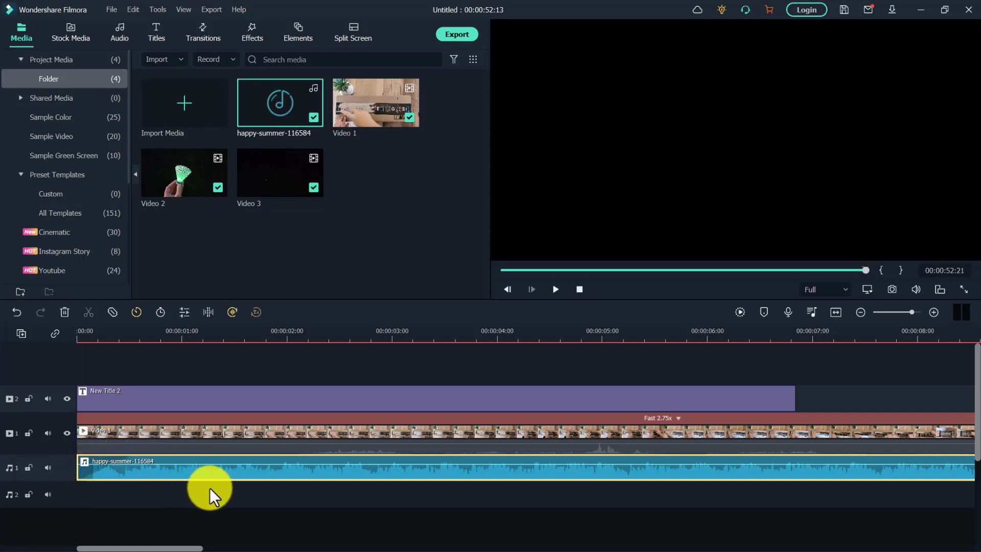
double_click(356, 473)
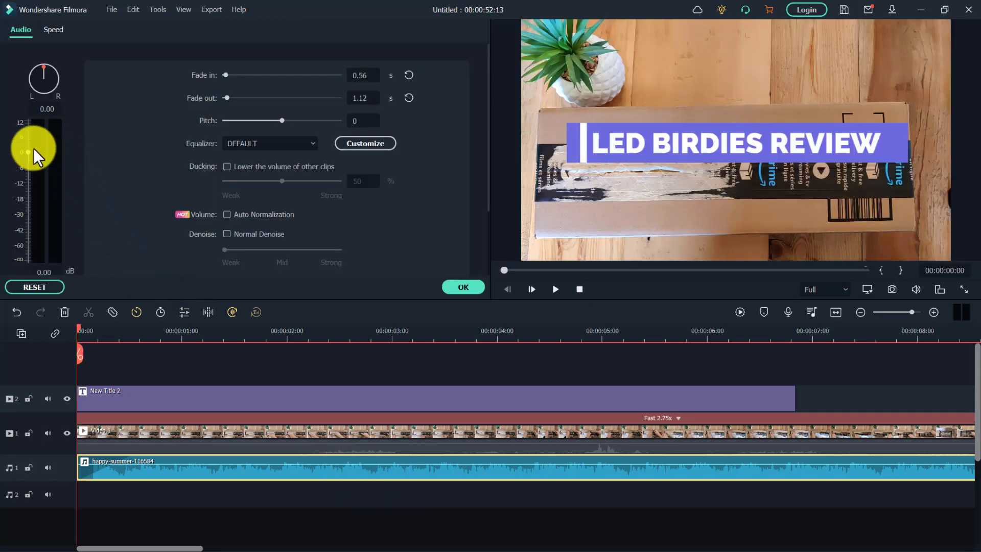
left_click_drag(28, 152, 28, 177)
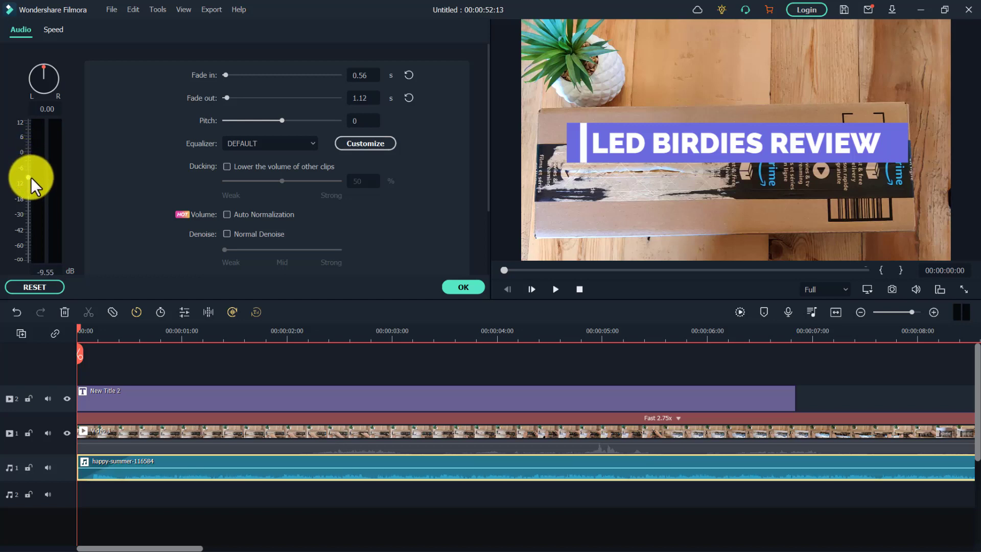
mouse_move(226, 75)
left_mouse_down()
mouse_move(241, 72)
mouse_move(227, 74)
left_mouse_up()
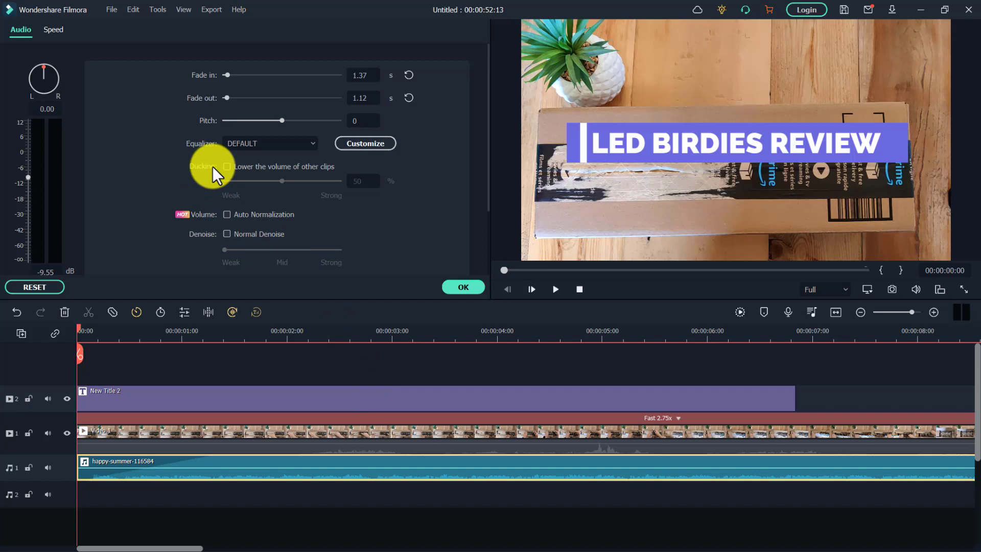
- Confirm the audio settings and preview the full 00:00:52:13 edit from the opening title
left_click(460, 286)
left_click_drag(495, 333, 309, 335)
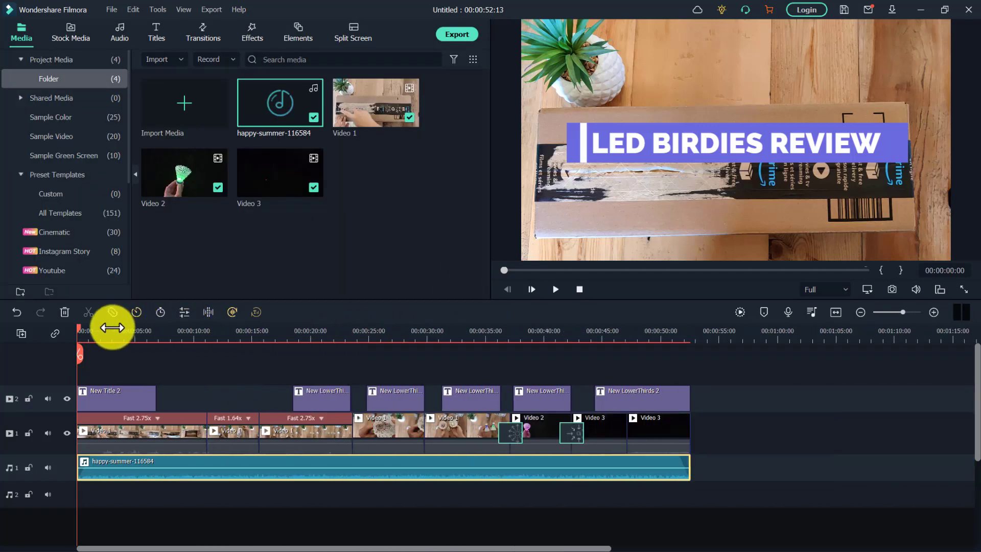
left_click_drag(79, 331, 381, 334)
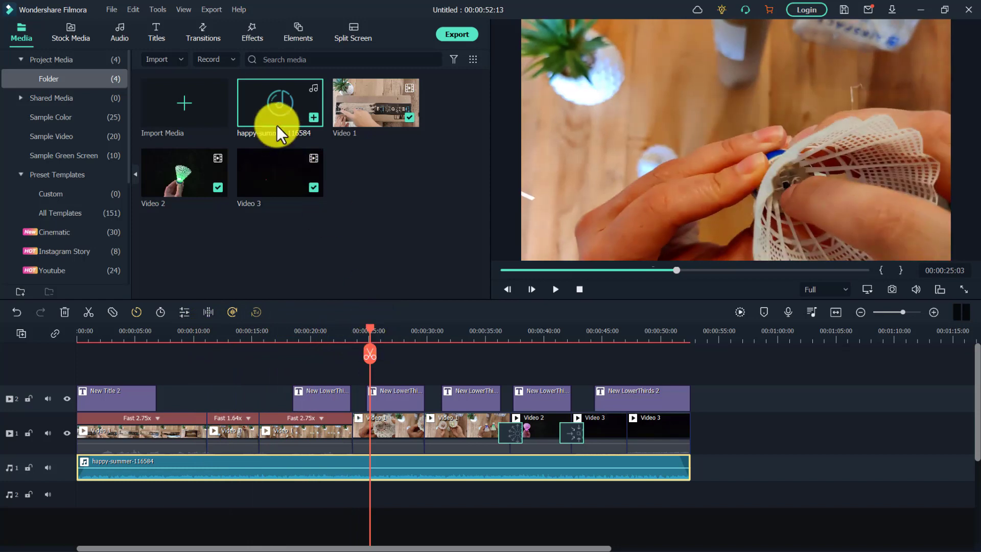
- Set the MP4 export to Best quality (10000 kbps, 63.8 MB) and name it 'LED Birdies Unboxing Review Video'
left_click(447, 36)
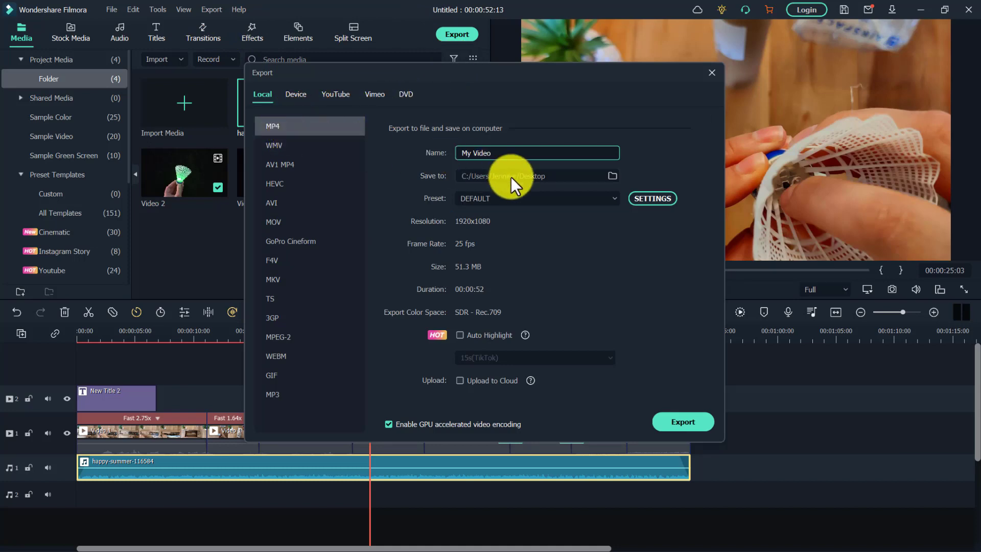
left_click(647, 198)
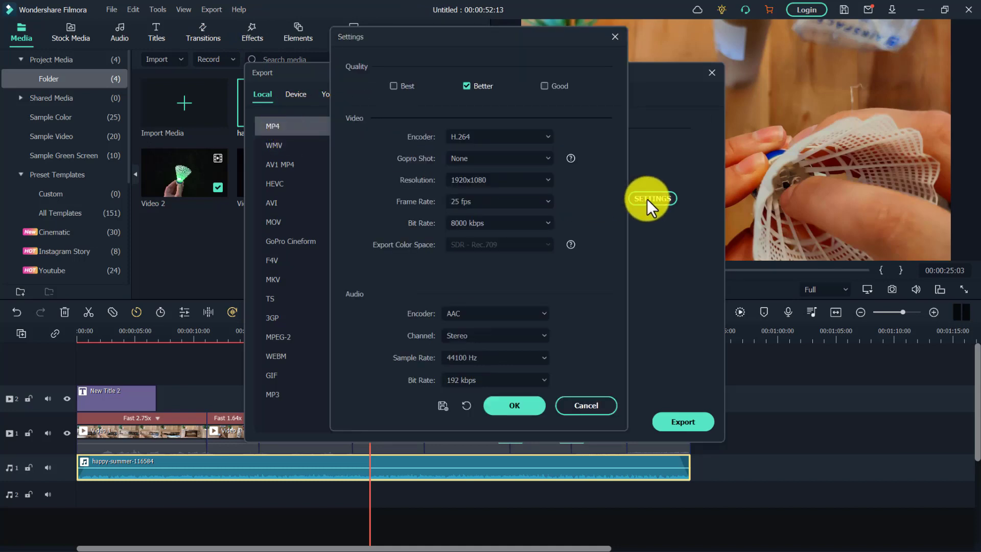
left_click(394, 86)
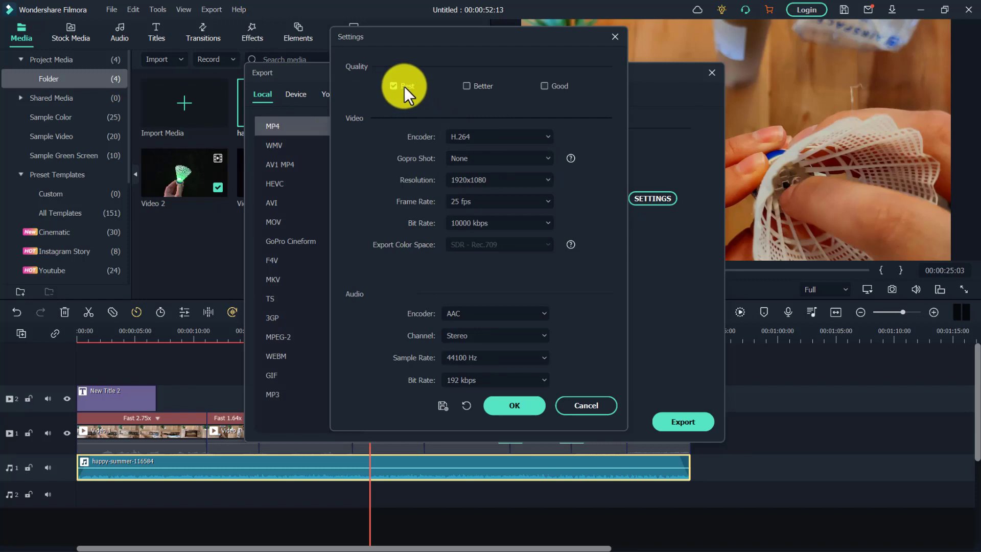
left_click(525, 405)
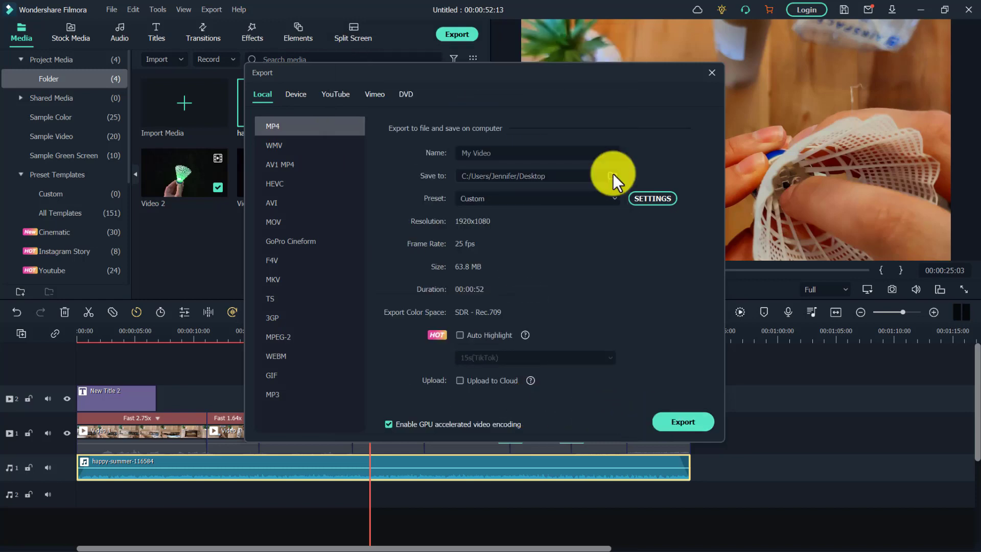
left_click_drag(576, 149, 450, 154)
type("LED ")
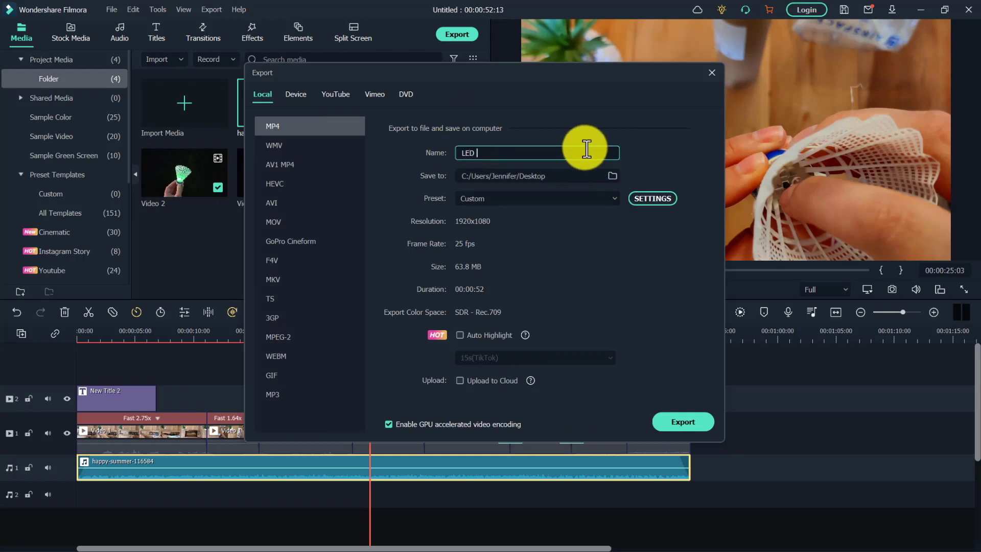
type("Birdies Unboxing Review Video")
- Start rendering 'LED Birdies Unboxing Review Video.mp4' from the Export dialog
left_click(685, 422)
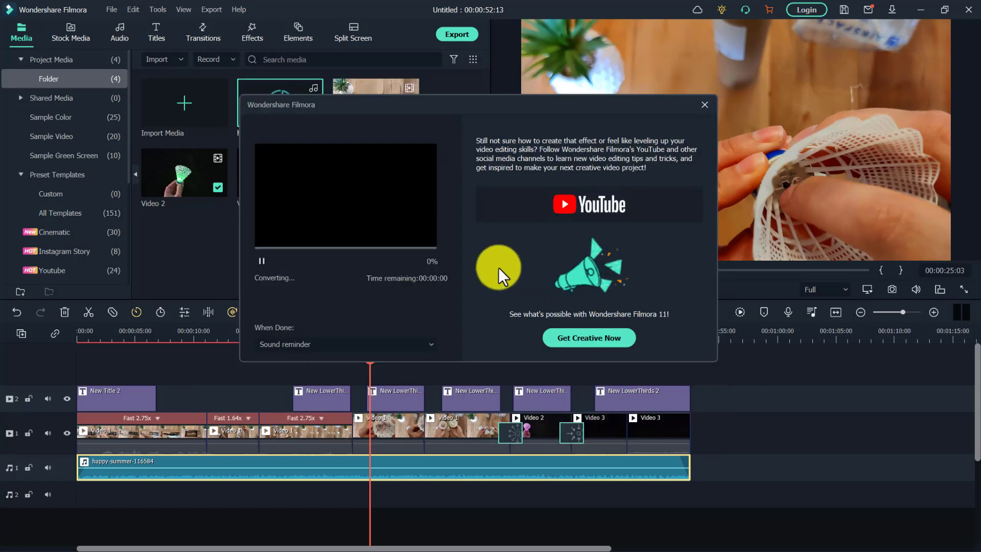